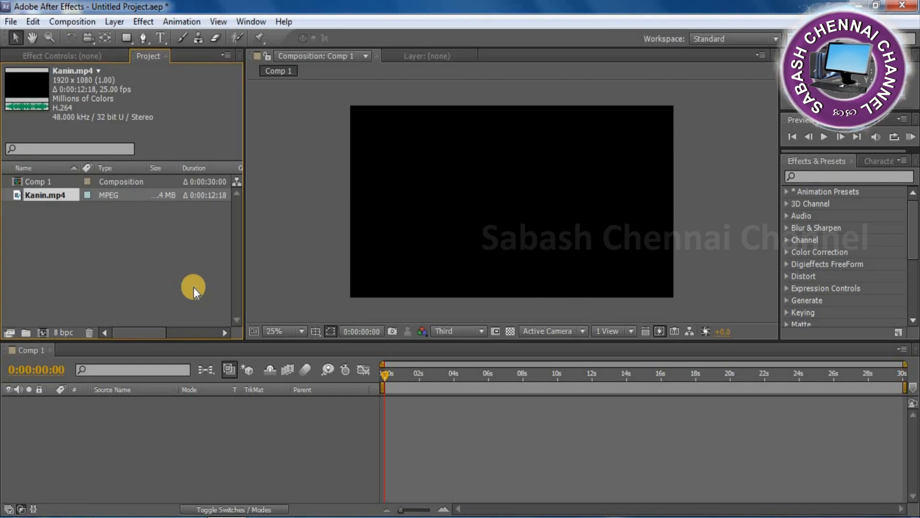
Place Kanin.mp4 in the Comp 1 timeline at the start and apply the Curves effect to it
{"action": "left_click_drag", "start_coordinate": [19, 193], "coordinate": [91, 396]}
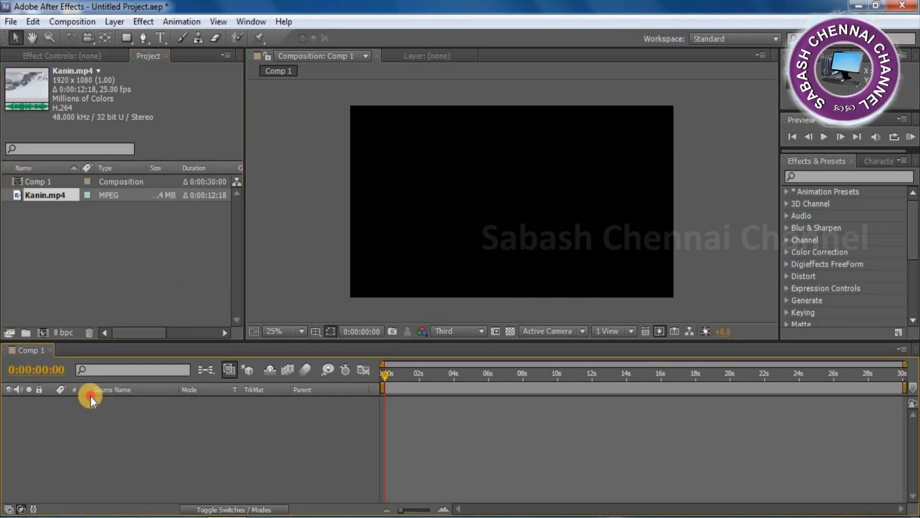
{"action": "left_click_drag", "start_coordinate": [17, 192], "coordinate": [380, 401]}
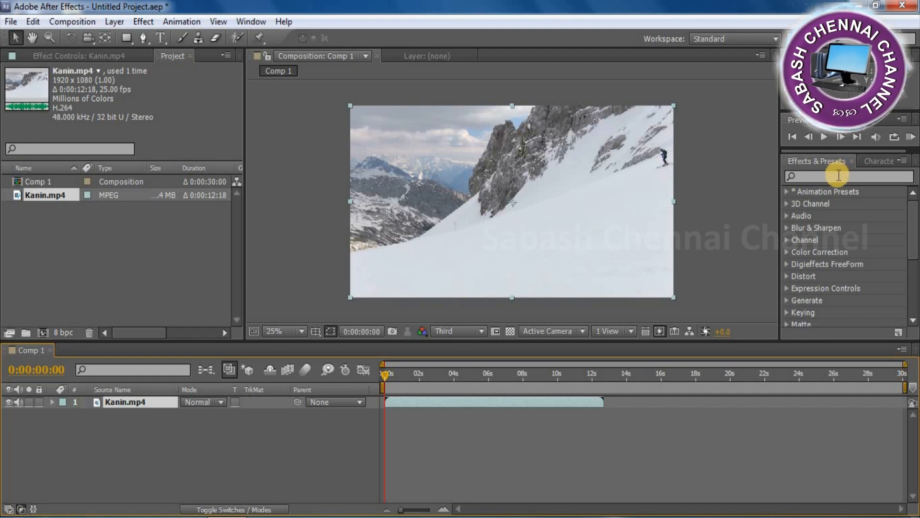
{"action": "left_click", "coordinate": [829, 162]}
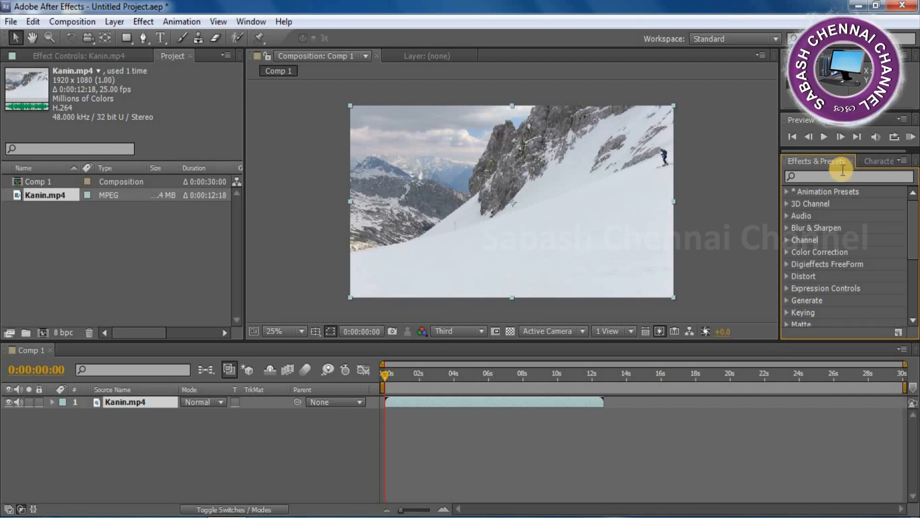
{"action": "key", "text": "grave"}
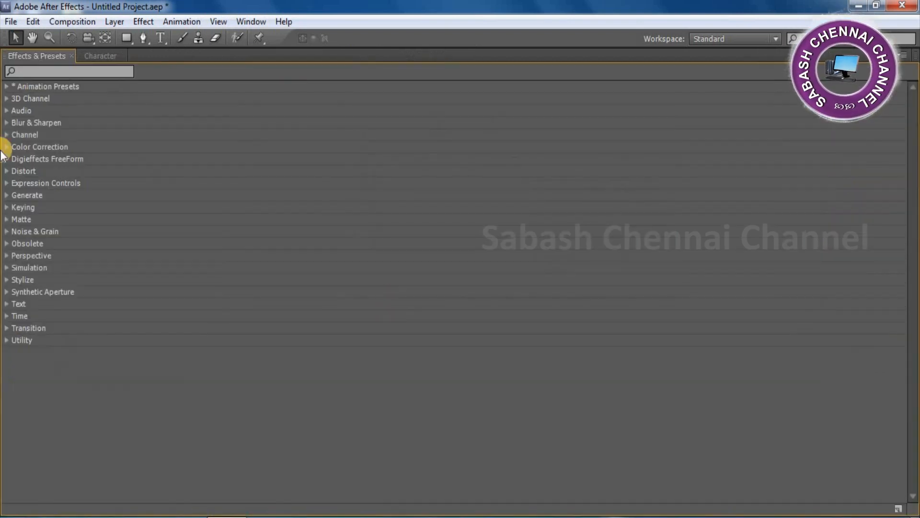
{"action": "left_click", "coordinate": [37, 73]}
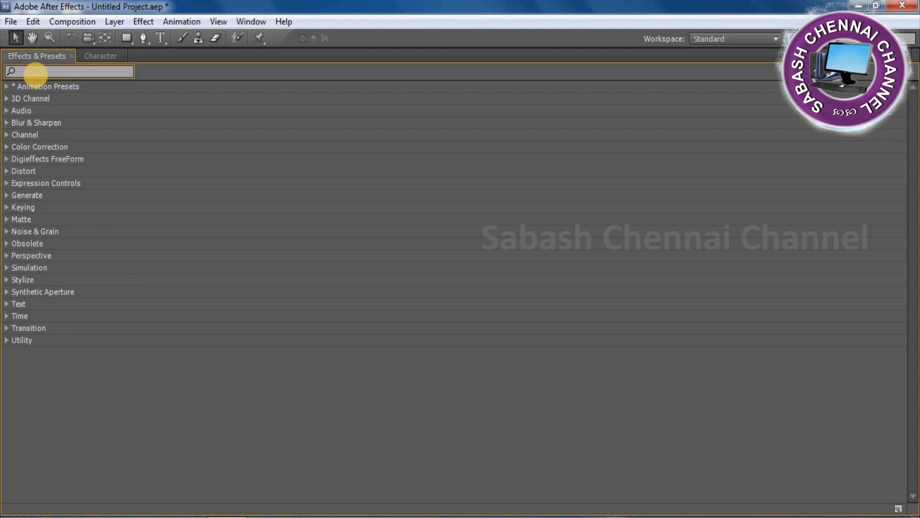
{"action": "type", "text": "cur"}
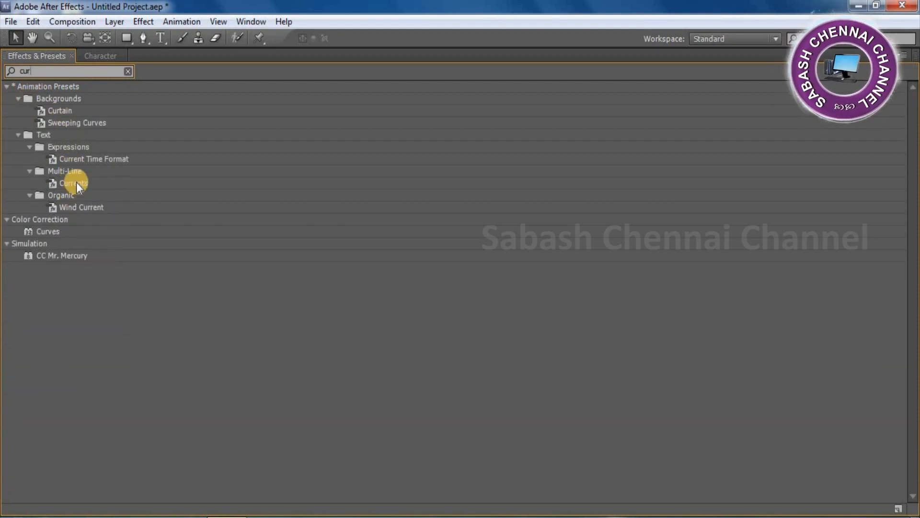
{"action": "left_click", "coordinate": [46, 231]}
{"action": "double_click", "coordinate": [26, 232]}
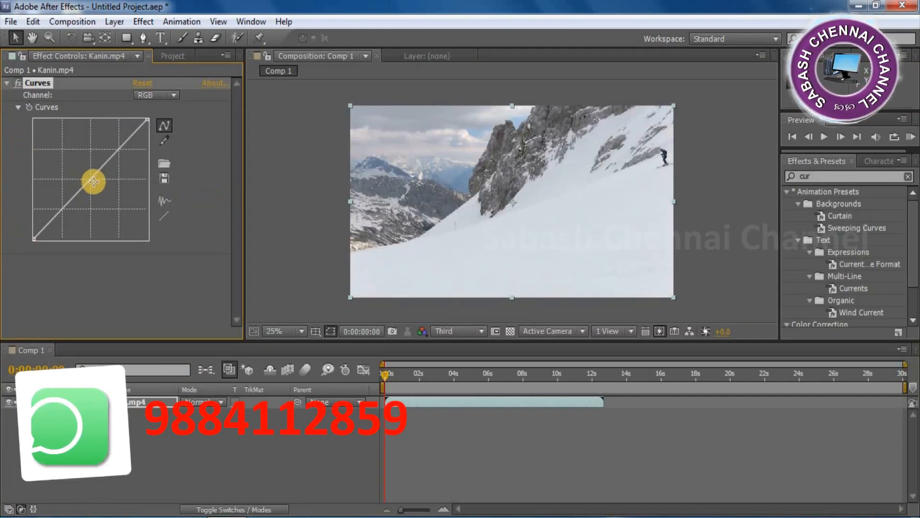
Pull down the lower part of the footage's RGB curve, then raise the Blue channel curve slightly above the diagonal
{"action": "left_click_drag", "start_coordinate": [62, 209], "coordinate": [82, 226]}
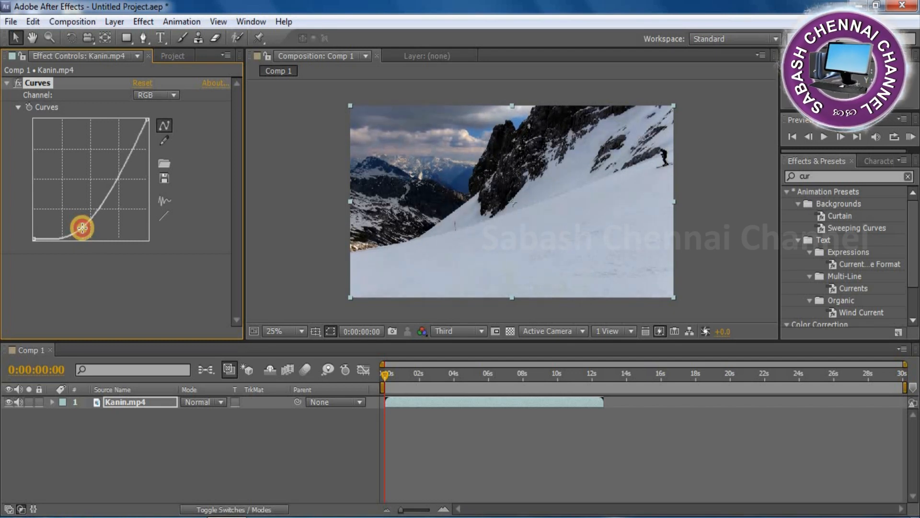
{"action": "left_click", "coordinate": [166, 95]}
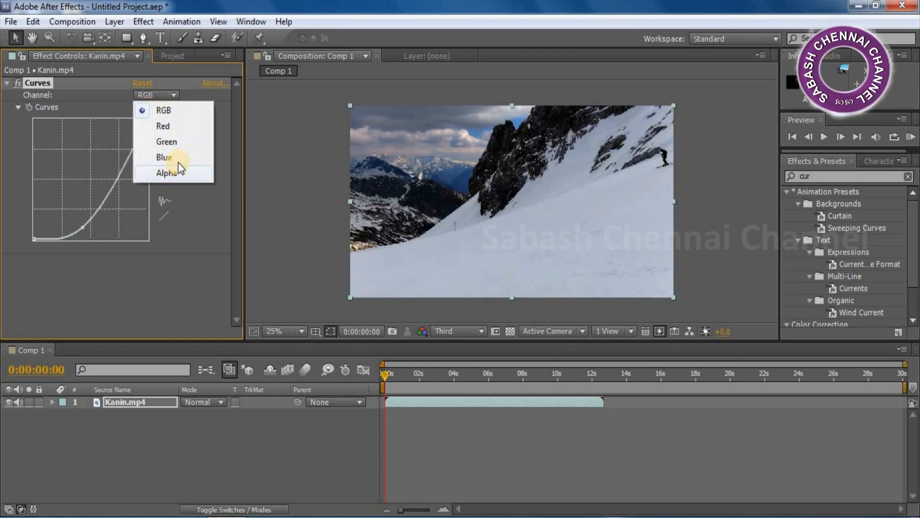
{"action": "left_click", "coordinate": [178, 159]}
{"action": "left_click_drag", "start_coordinate": [58, 209], "coordinate": [57, 204]}
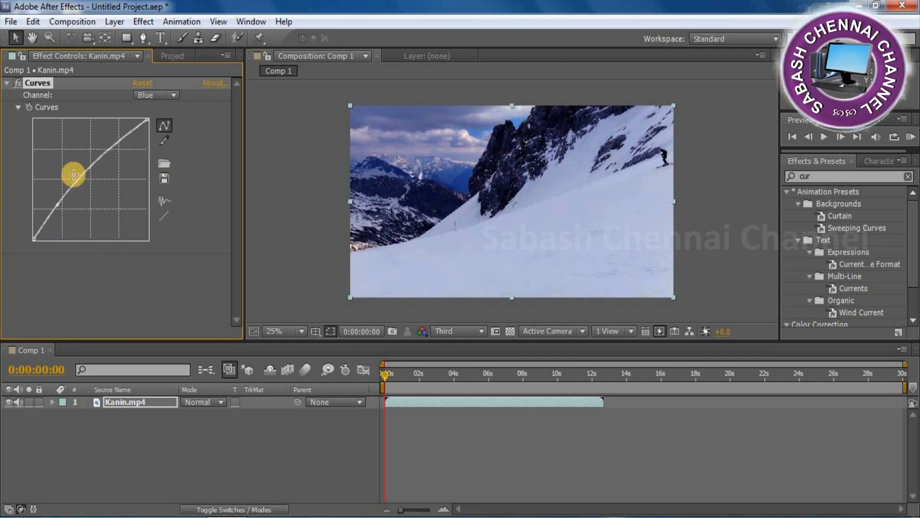
{"action": "left_click_drag", "start_coordinate": [128, 121], "coordinate": [148, 113]}
{"action": "left_click_drag", "start_coordinate": [57, 203], "coordinate": [57, 202]}
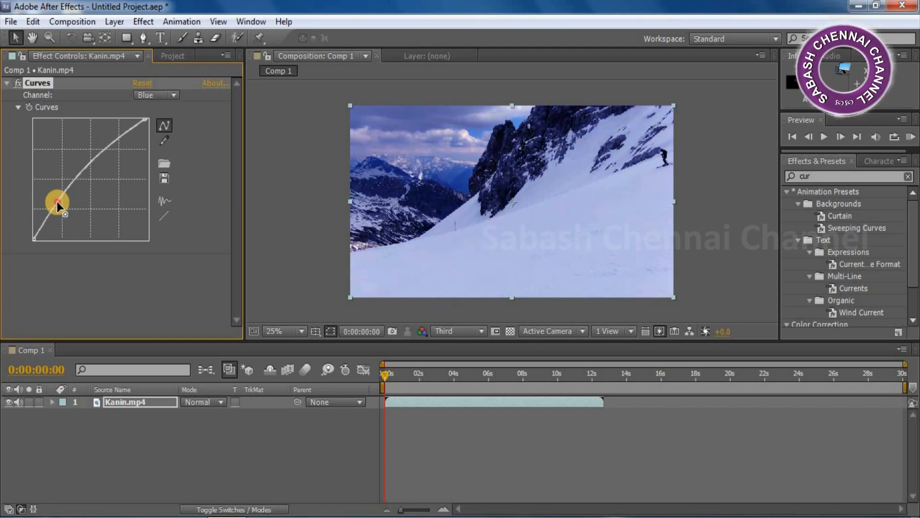
Lower the midpoint of the Green channel curve slightly in the footage's Curves effect
{"action": "left_click", "coordinate": [173, 95]}
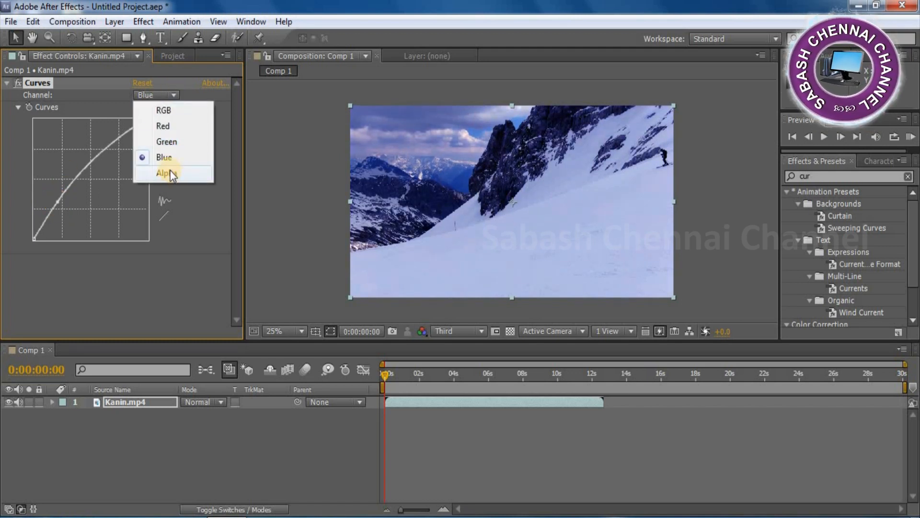
{"action": "left_click", "coordinate": [165, 141]}
{"action": "left_click_drag", "start_coordinate": [91, 185], "coordinate": [95, 185]}
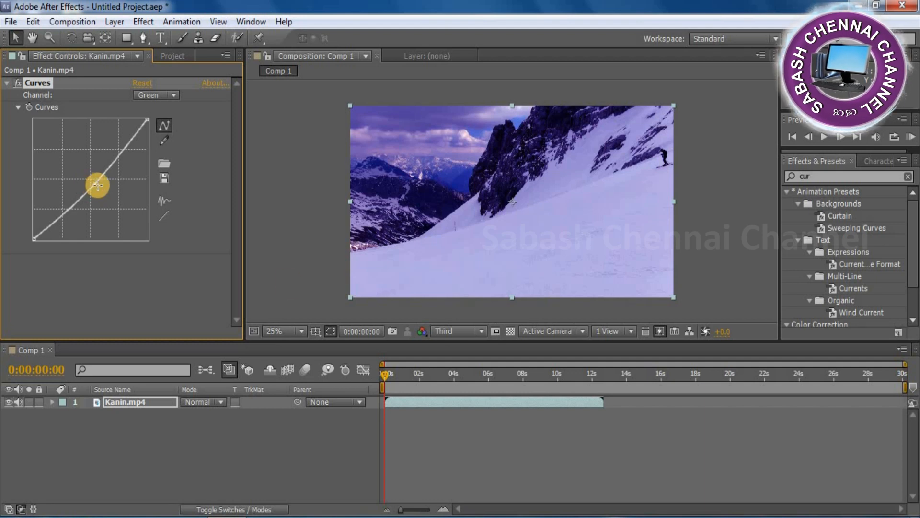
{"action": "left_click", "coordinate": [490, 453]}
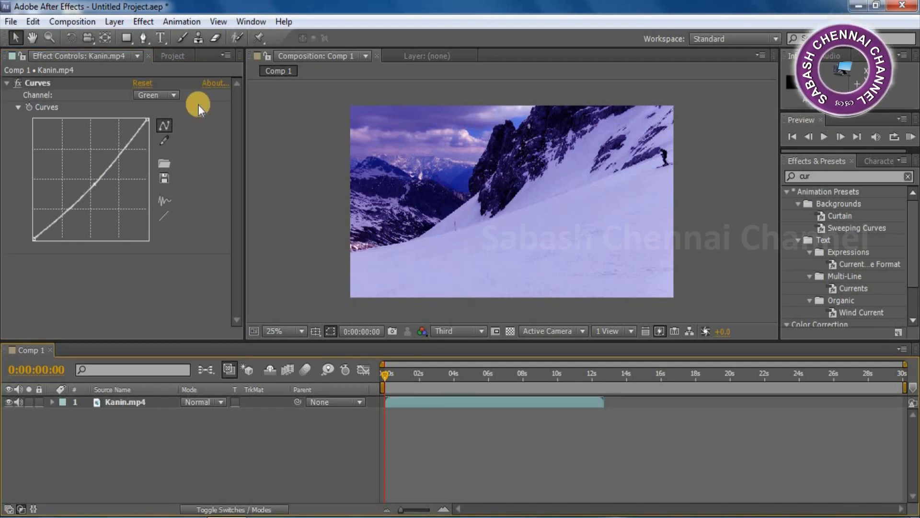
Search the effects for "hue" and apply Hue/Saturation to the Kanin.mp4 footage
{"action": "double_click", "coordinate": [834, 157]}
{"action": "left_click", "coordinate": [33, 71]}
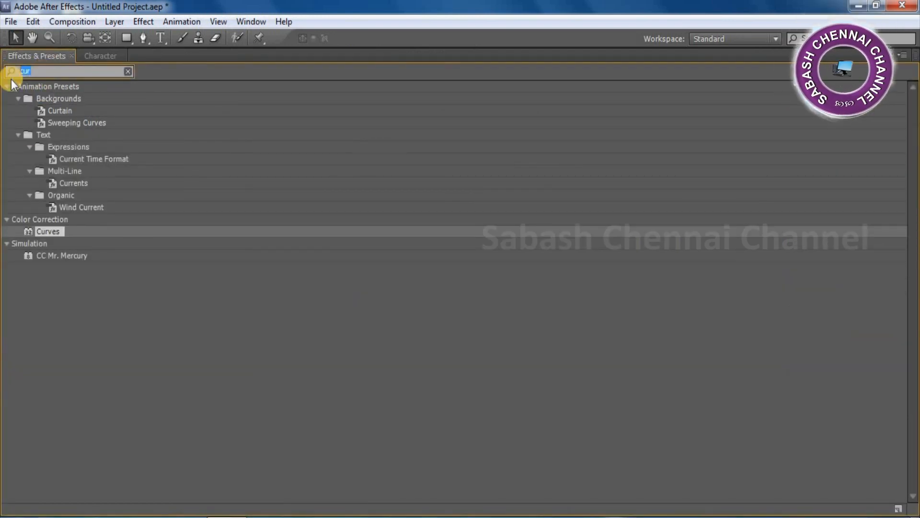
{"action": "type", "text": "hue"}
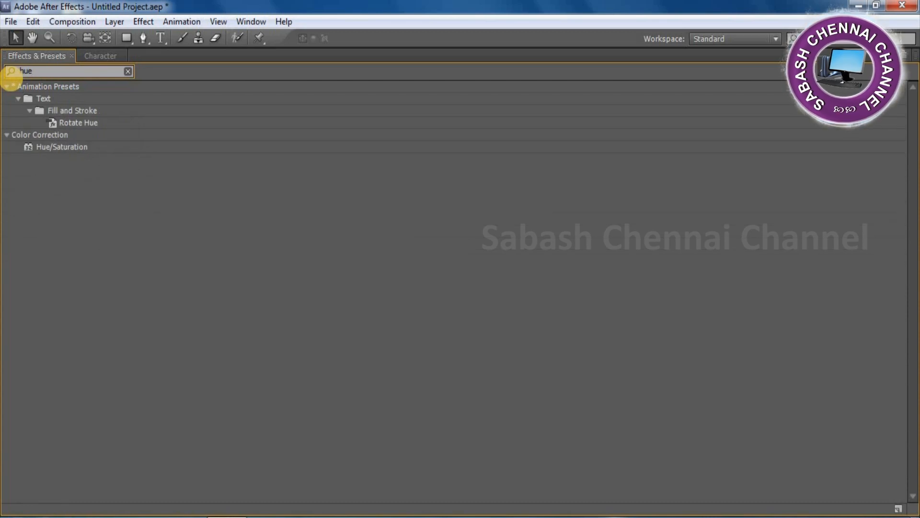
{"action": "left_click", "coordinate": [28, 147]}
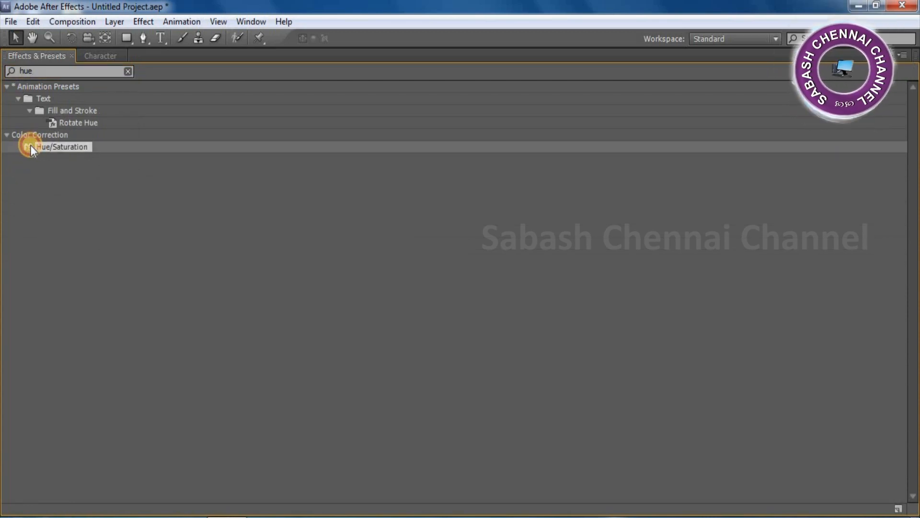
{"action": "key", "text": "grave"}
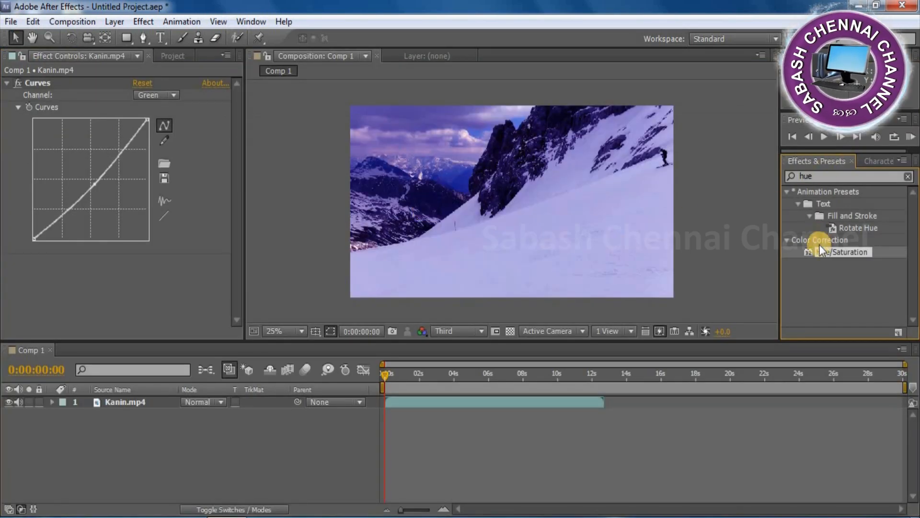
{"action": "left_click_drag", "start_coordinate": [805, 249], "coordinate": [553, 240]}
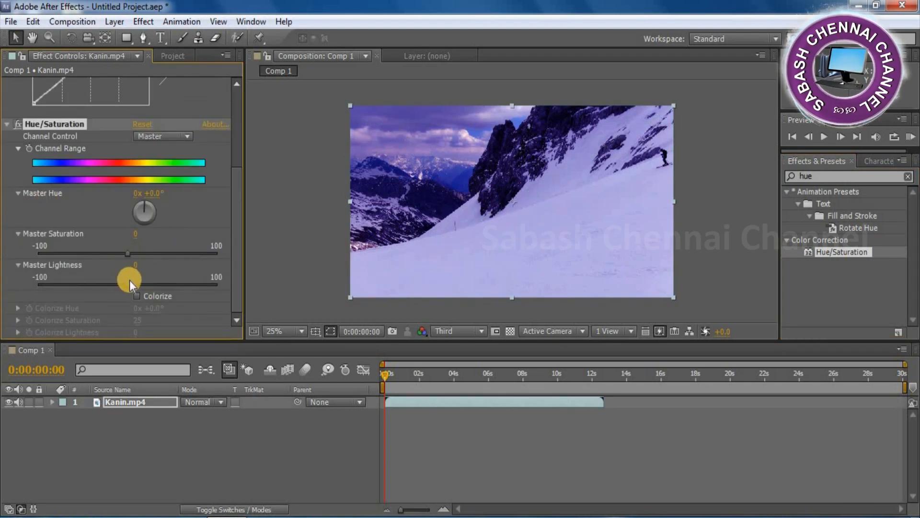
Set Master Lightness to 1 and Master Saturation to 16, and collapse both of the footage's effects
{"action": "mouse_move", "coordinate": [130, 281]}
{"action": "left_mouse_down"}
{"action": "mouse_move", "coordinate": [146, 283]}
{"action": "mouse_move", "coordinate": [124, 285]}
{"action": "left_mouse_up"}
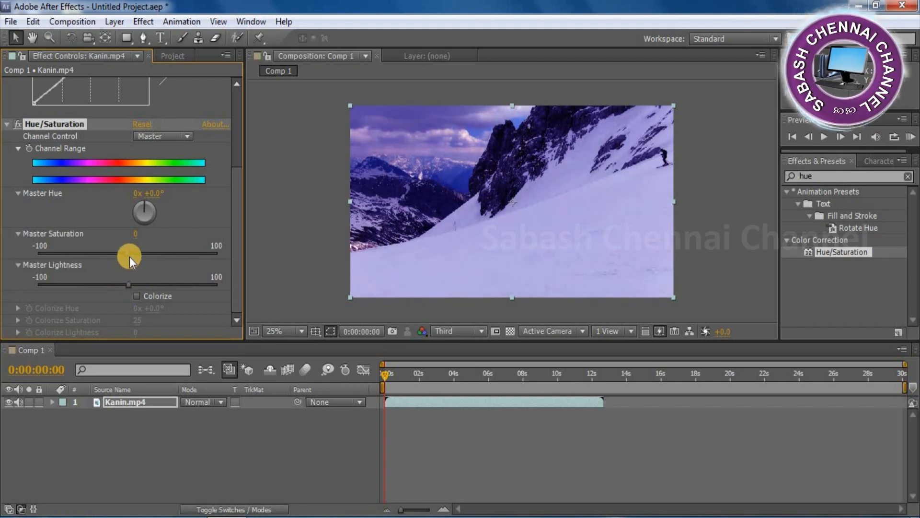
{"action": "mouse_move", "coordinate": [151, 257]}
{"action": "left_mouse_down"}
{"action": "mouse_move", "coordinate": [110, 256]}
{"action": "mouse_move", "coordinate": [141, 257]}
{"action": "left_mouse_up"}
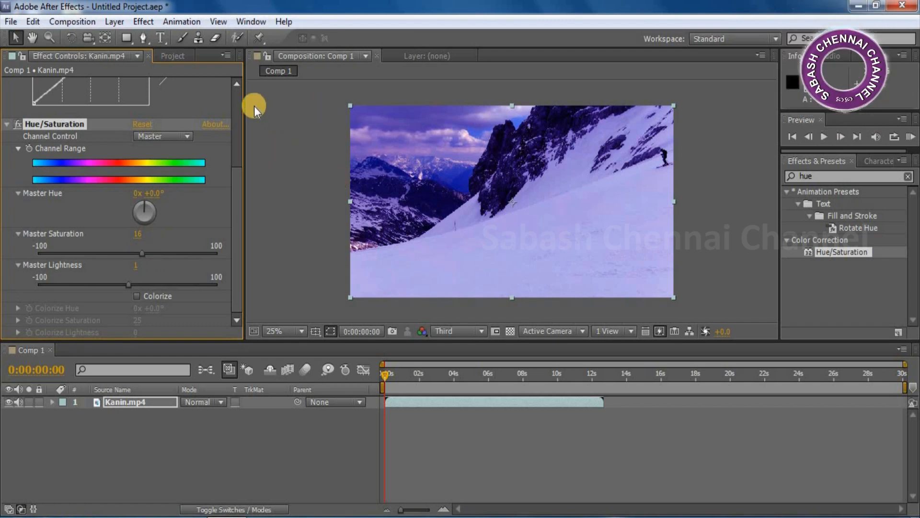
{"action": "left_click_drag", "start_coordinate": [234, 193], "coordinate": [238, 91]}
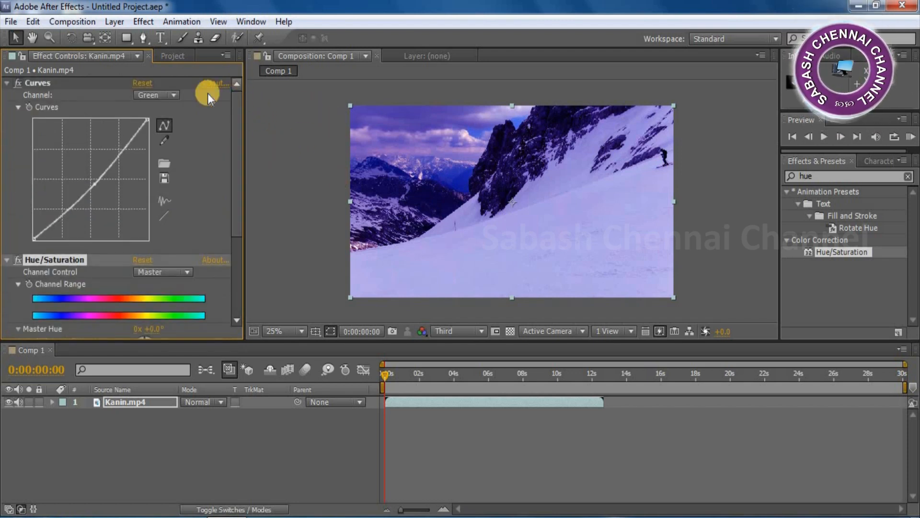
{"action": "left_click", "coordinate": [7, 83]}
{"action": "left_click", "coordinate": [6, 95]}
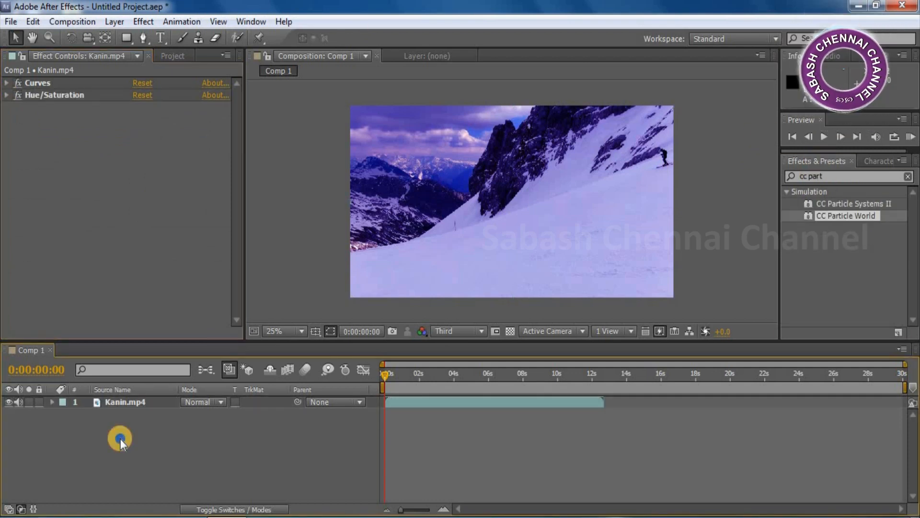
Create a 1920 x 1080 px dark gray solid layer in Comp 1 with the color 444444
{"action": "right_click", "coordinate": [120, 438]}
{"action": "mouse_move", "coordinate": [168, 301]}
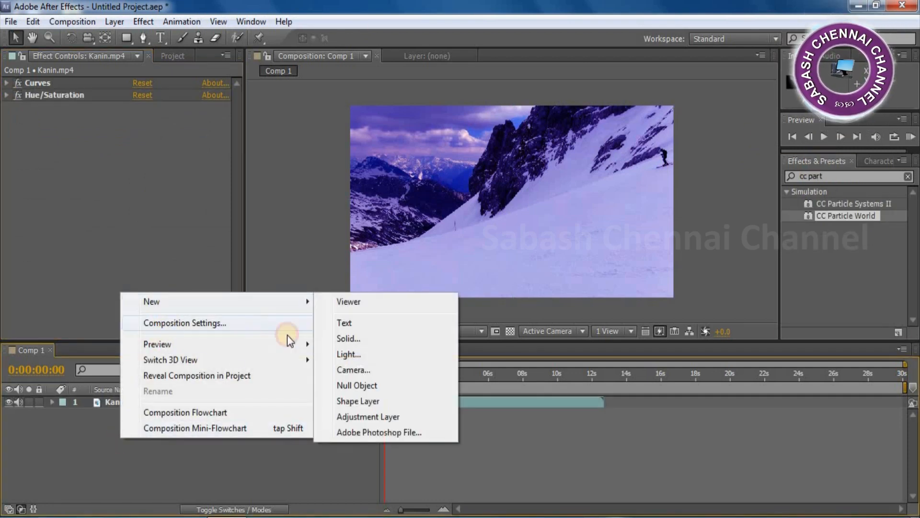
{"action": "left_click", "coordinate": [355, 337]}
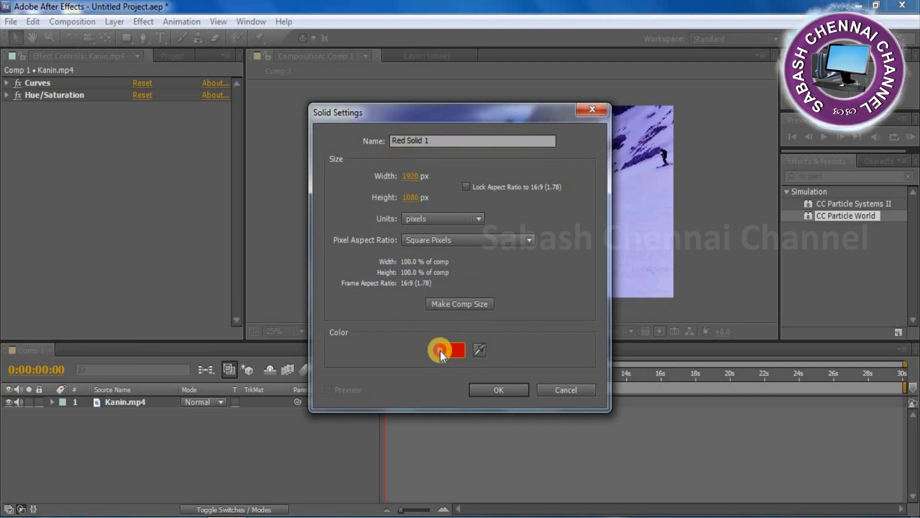
{"action": "left_click", "coordinate": [440, 350]}
{"action": "left_click_drag", "start_coordinate": [141, 290], "coordinate": [4, 304]}
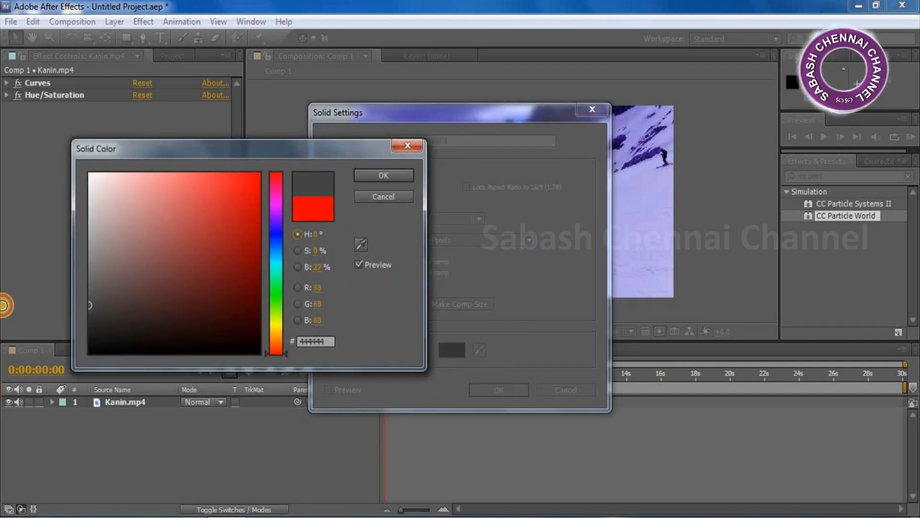
{"action": "left_click", "coordinate": [407, 178]}
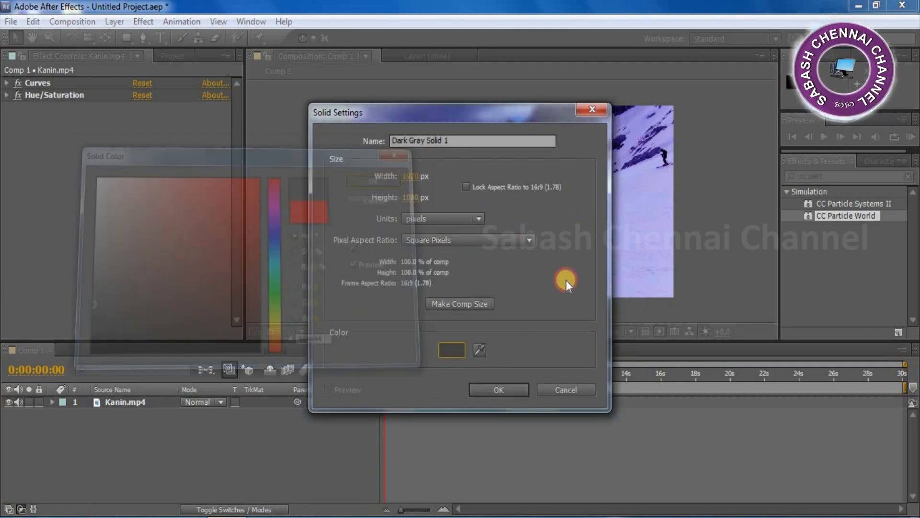
{"action": "left_click", "coordinate": [514, 391]}
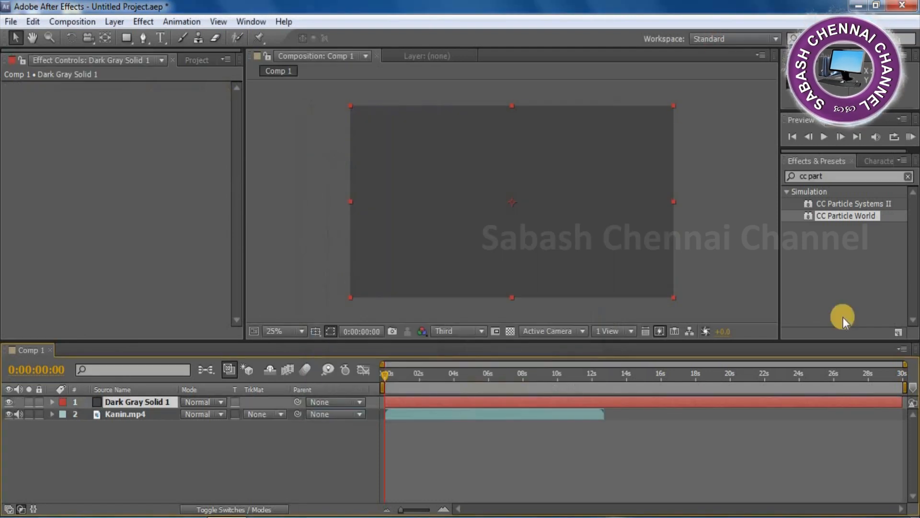
Apply the CC Particle World effect to the dark gray solid
{"action": "left_click", "coordinate": [809, 218]}
{"action": "key", "text": "grave"}
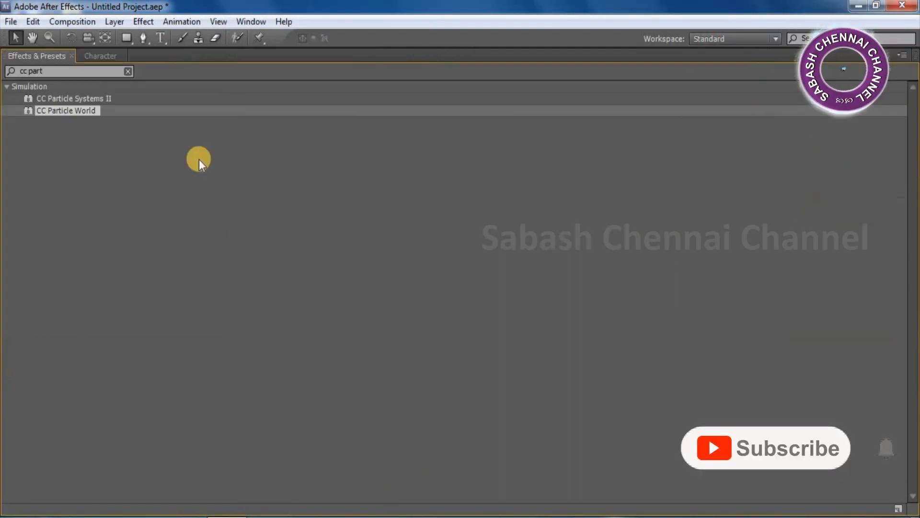
{"action": "double_click", "coordinate": [30, 110]}
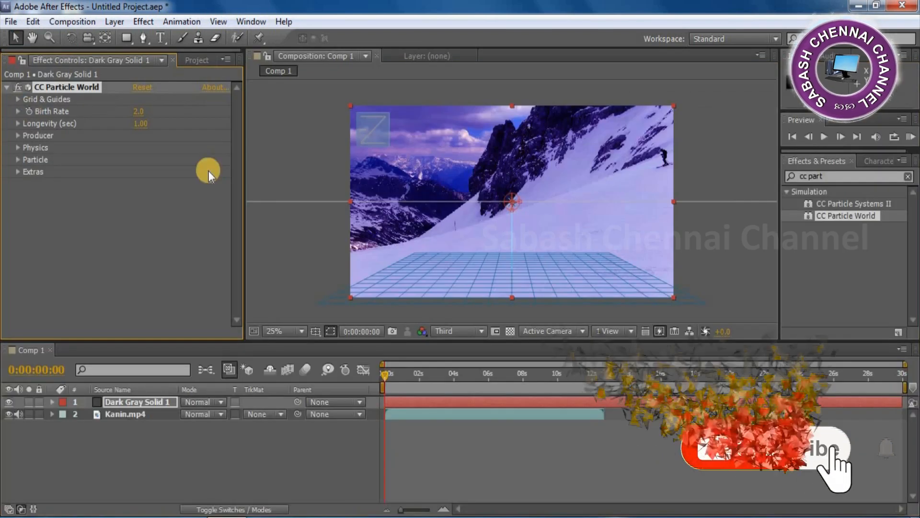
Turn off Position, Radius, Motion Path, Grid, Horizon and Axis Box in CC Particle World's guides, and collapse the effect
{"action": "left_click", "coordinate": [20, 99]}
{"action": "left_click", "coordinate": [138, 111]}
{"action": "left_click", "coordinate": [143, 124]}
{"action": "left_click", "coordinate": [142, 136]}
{"action": "left_click", "coordinate": [137, 160]}
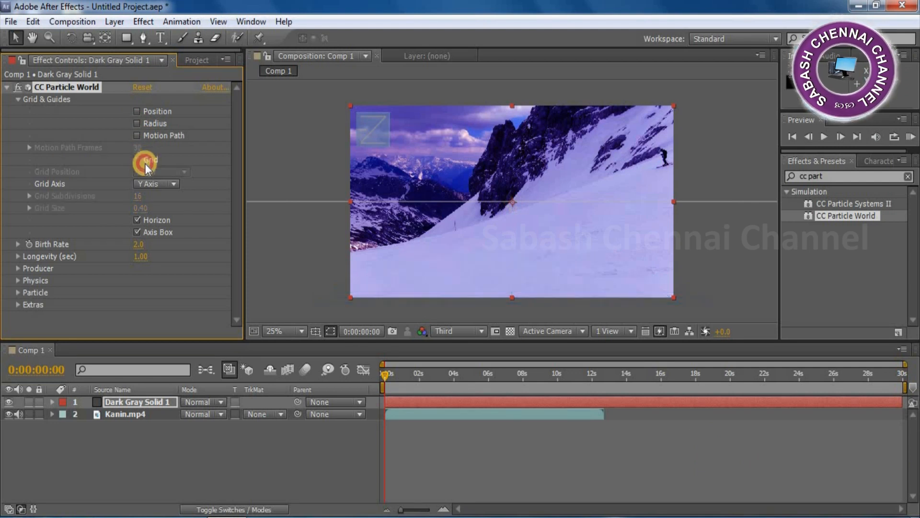
{"action": "left_click", "coordinate": [145, 223]}
{"action": "left_click", "coordinate": [146, 230]}
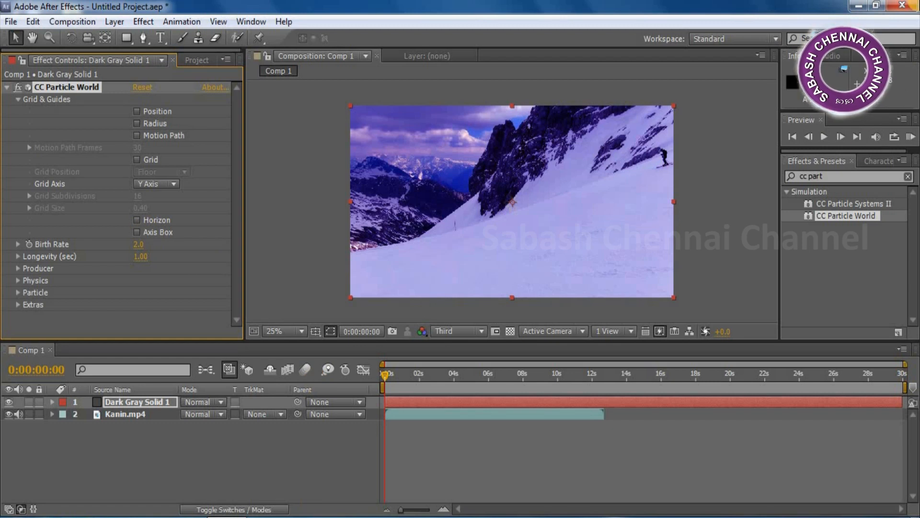
{"action": "left_click", "coordinate": [5, 89]}
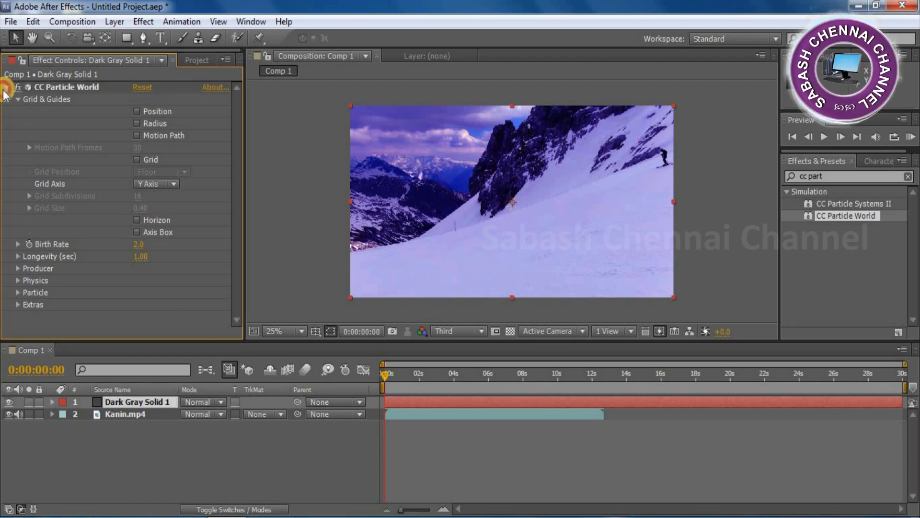
{"action": "left_click", "coordinate": [7, 88]}
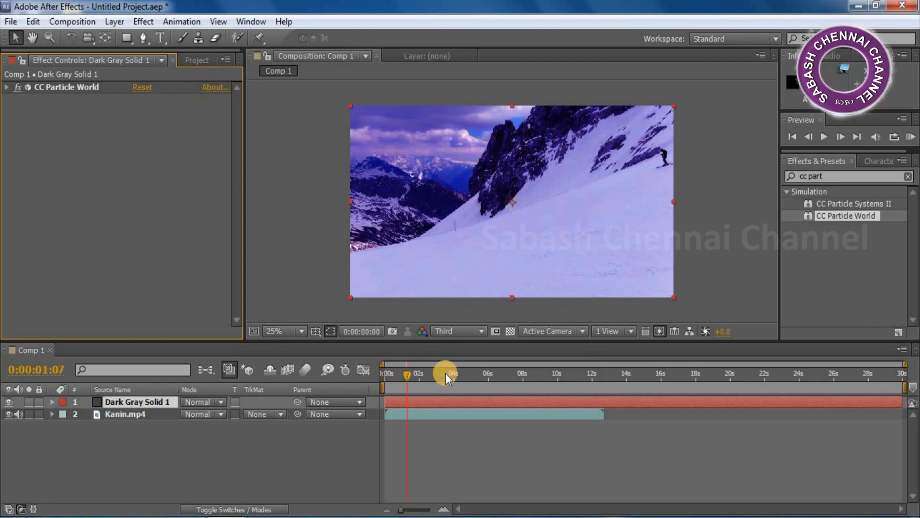
View the particles at 0:00:01:07 with the composition preview resolution set to Third
{"action": "left_click", "coordinate": [482, 331]}
{"action": "left_click", "coordinate": [473, 400]}
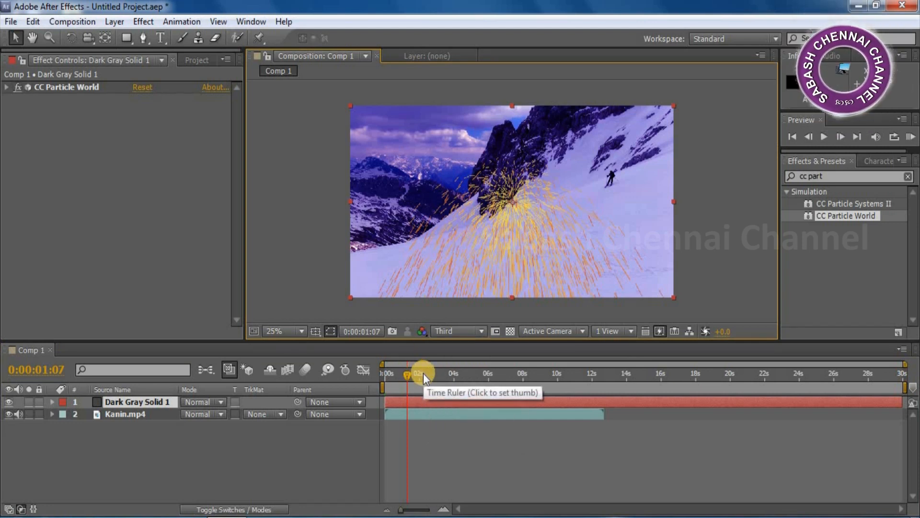
Widen the CC Particle World producer to about Radius X 0.485, Radius Y 0.535 and Radius Z 0.565
{"action": "left_click", "coordinate": [7, 88]}
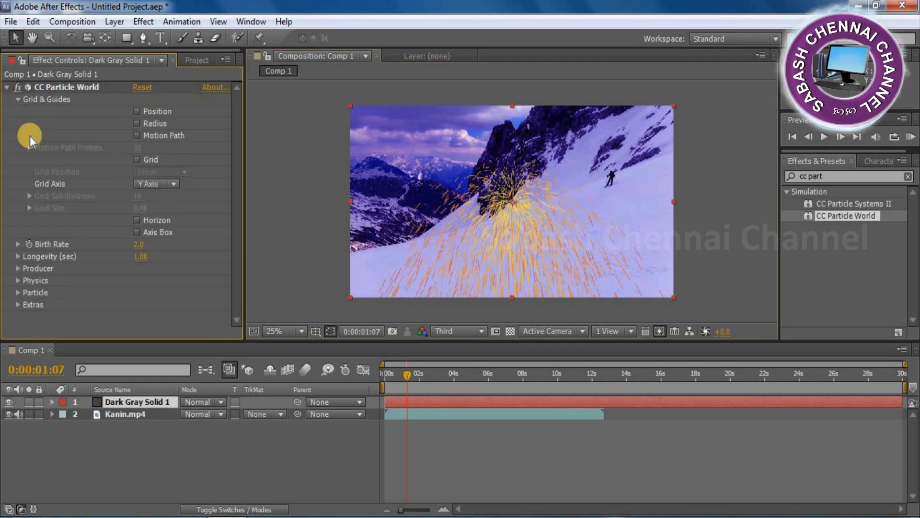
{"action": "left_click", "coordinate": [16, 98]}
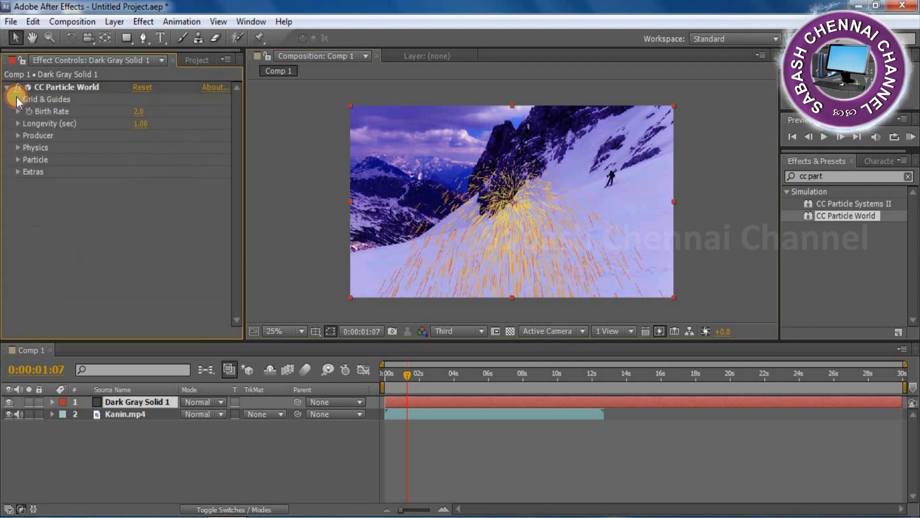
{"action": "left_click", "coordinate": [18, 134]}
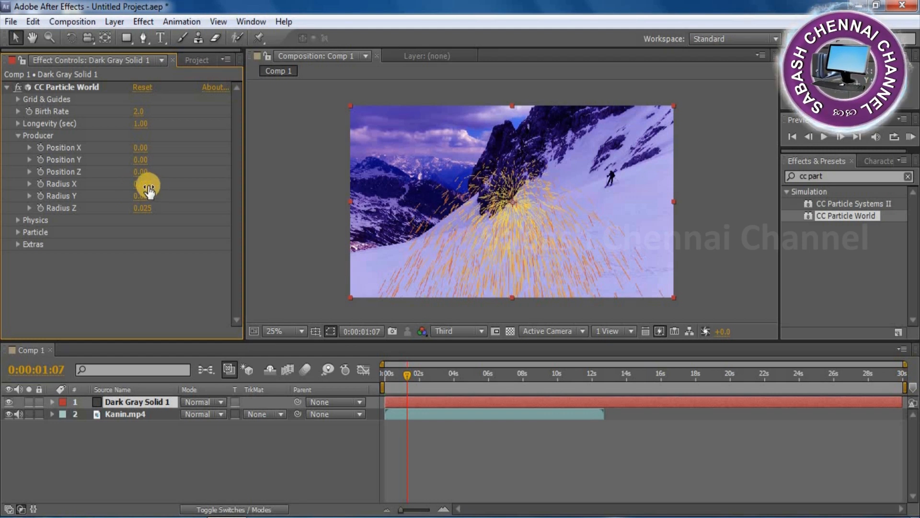
{"action": "mouse_move", "coordinate": [144, 185]}
{"action": "left_mouse_down"}
{"action": "mouse_move", "coordinate": [164, 185]}
{"action": "mouse_move", "coordinate": [160, 194]}
{"action": "mouse_move", "coordinate": [174, 193]}
{"action": "mouse_move", "coordinate": [165, 204]}
{"action": "mouse_move", "coordinate": [178, 207]}
{"action": "left_mouse_up"}
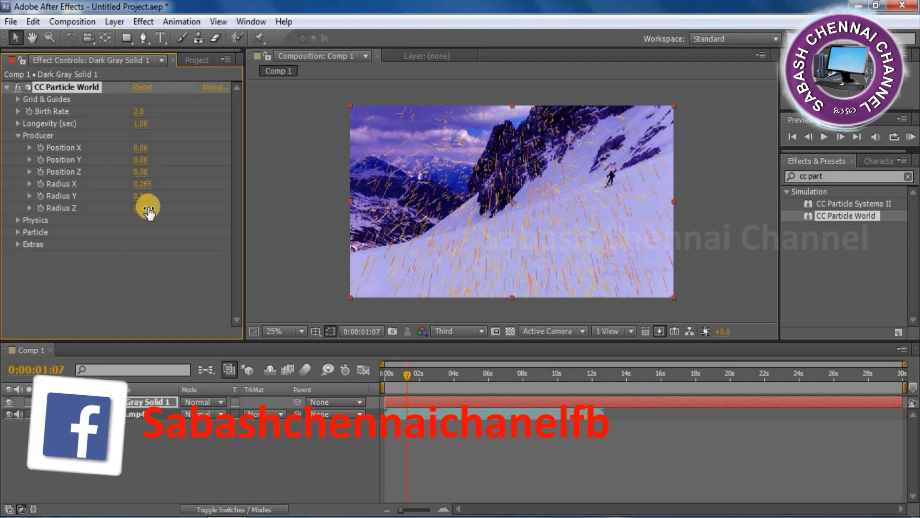
{"action": "left_click_drag", "start_coordinate": [148, 208], "coordinate": [165, 186]}
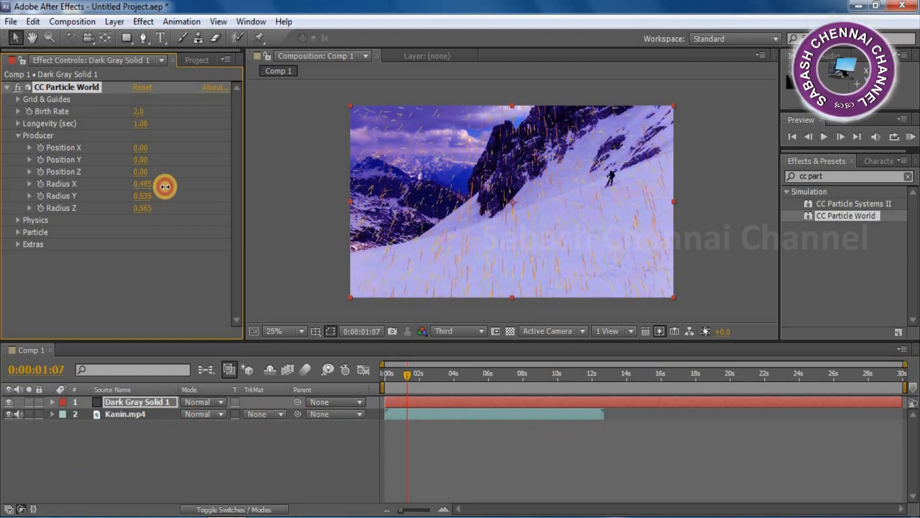
{"action": "left_click", "coordinate": [18, 136]}
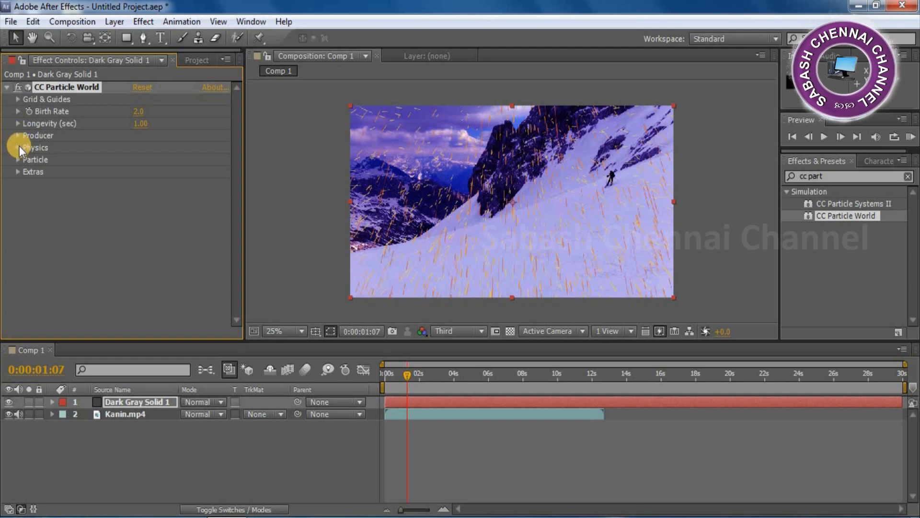
Set the particle physics to the Fractal Omni animation with Gravity at about 0.704, and collapse the Physics settings
{"action": "left_click", "coordinate": [19, 147]}
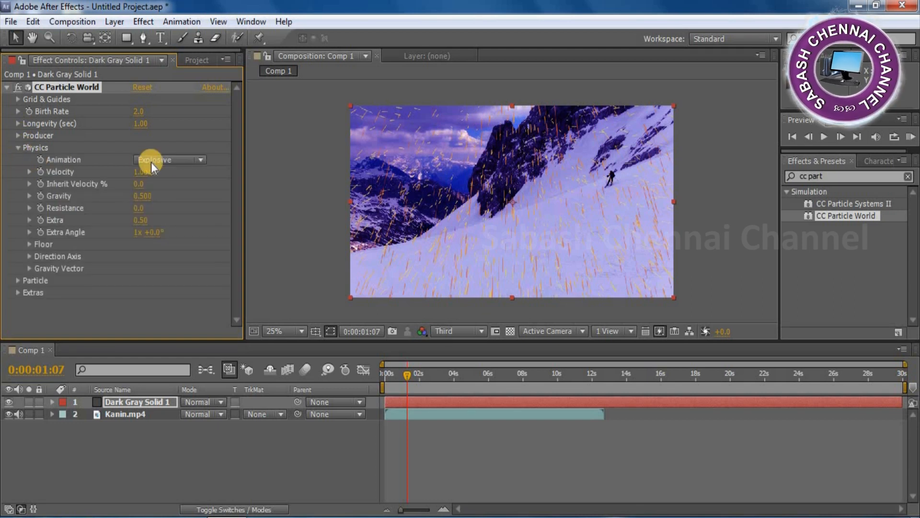
{"action": "left_click", "coordinate": [182, 160]}
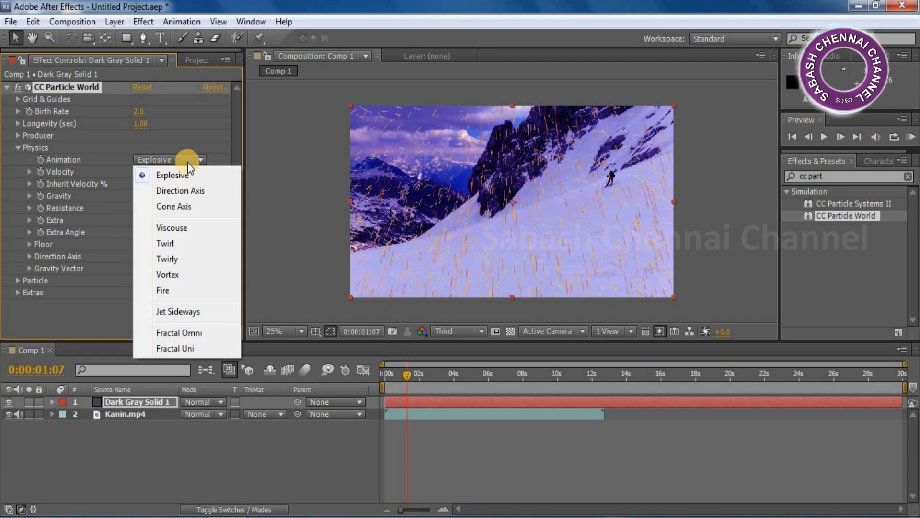
{"action": "left_click", "coordinate": [200, 333]}
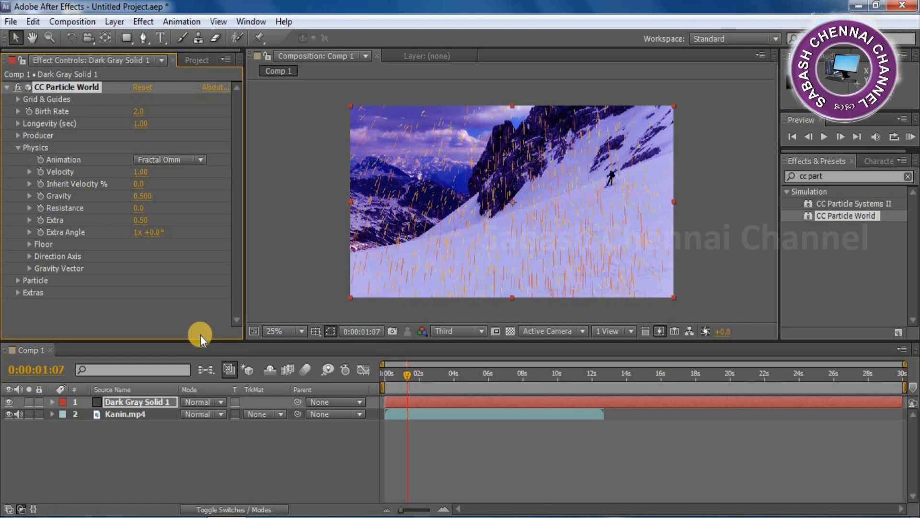
{"action": "left_click", "coordinate": [29, 196]}
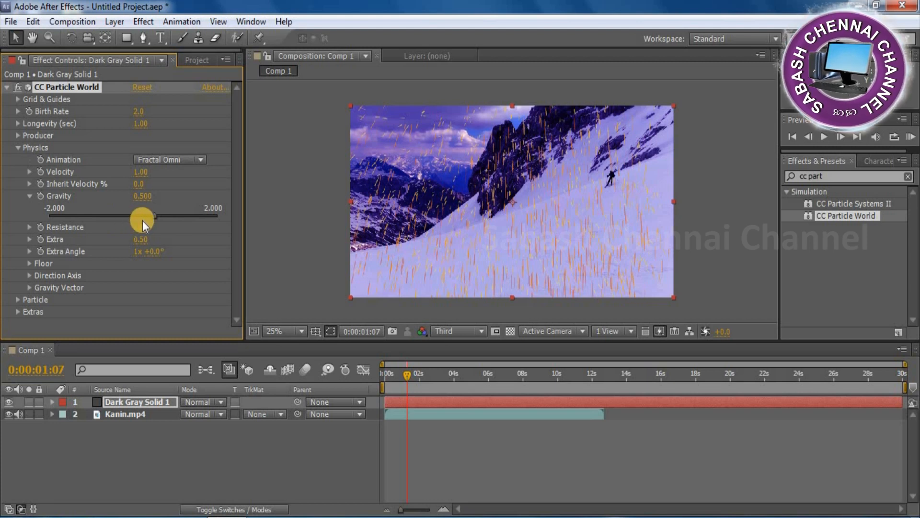
{"action": "mouse_move", "coordinate": [155, 215]}
{"action": "left_mouse_down"}
{"action": "mouse_move", "coordinate": [139, 214]}
{"action": "mouse_move", "coordinate": [163, 222]}
{"action": "left_mouse_up"}
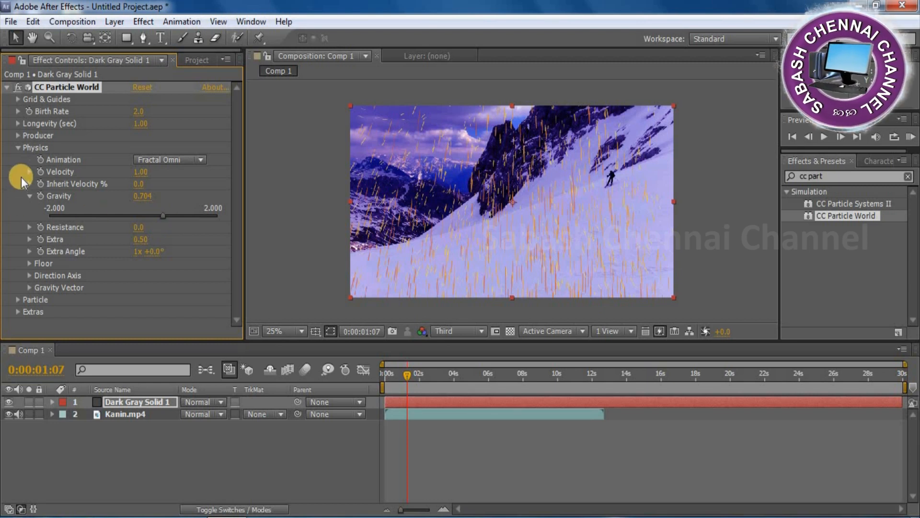
{"action": "left_click", "coordinate": [17, 142]}
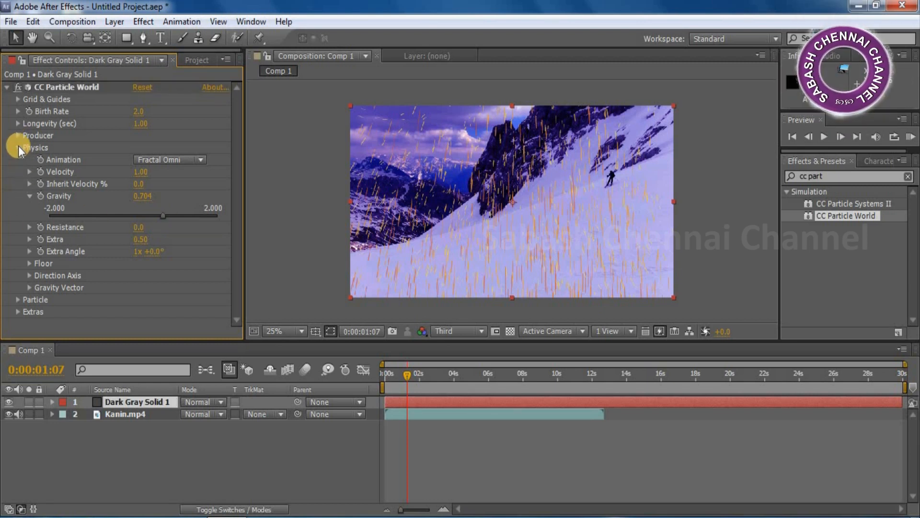
{"action": "left_click", "coordinate": [18, 146]}
Change the Particle Type to Faded Sphere
{"action": "left_click", "coordinate": [18, 159]}
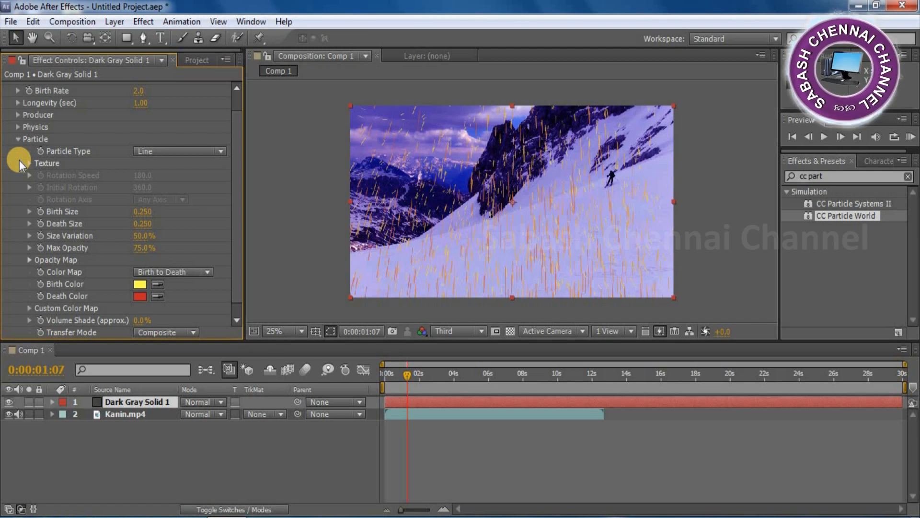
{"action": "left_click", "coordinate": [218, 152]}
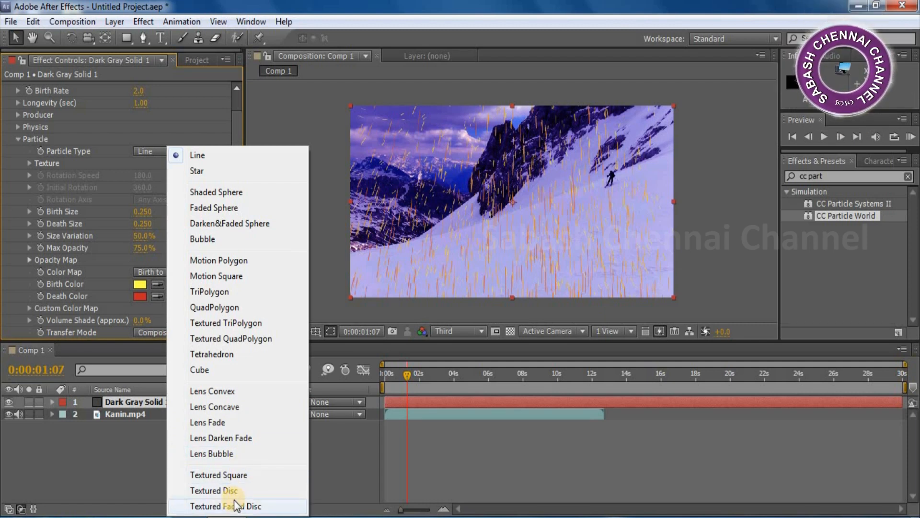
{"action": "left_click", "coordinate": [234, 208]}
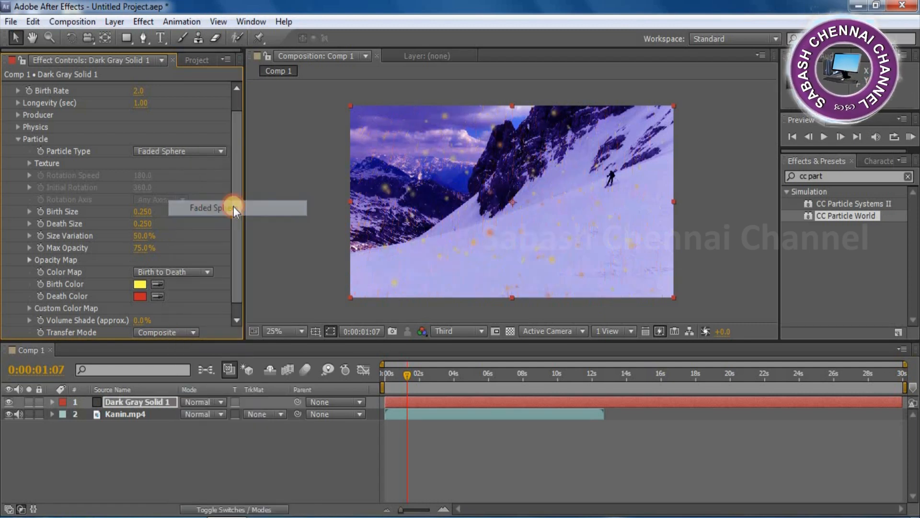
Set both the Birth Color and Death Color of the particles to white (FFFFFF)
{"action": "left_click", "coordinate": [138, 283]}
{"action": "left_click", "coordinate": [90, 174]}
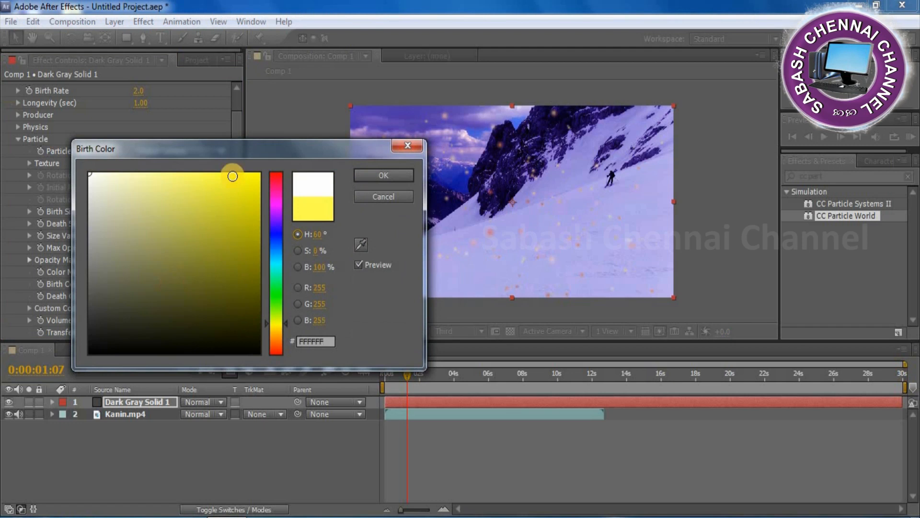
{"action": "left_click", "coordinate": [378, 178]}
{"action": "left_click", "coordinate": [139, 296]}
{"action": "left_click_drag", "start_coordinate": [220, 273], "coordinate": [1, 109]}
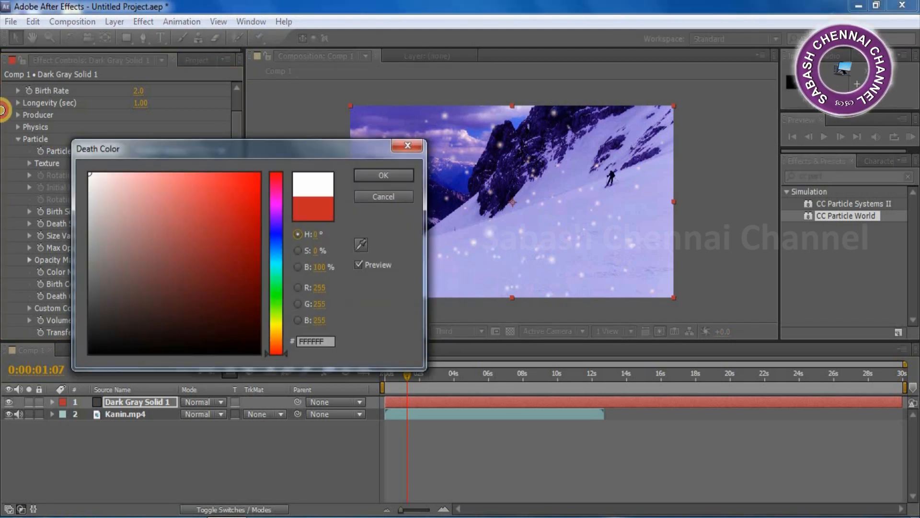
{"action": "left_click", "coordinate": [396, 172]}
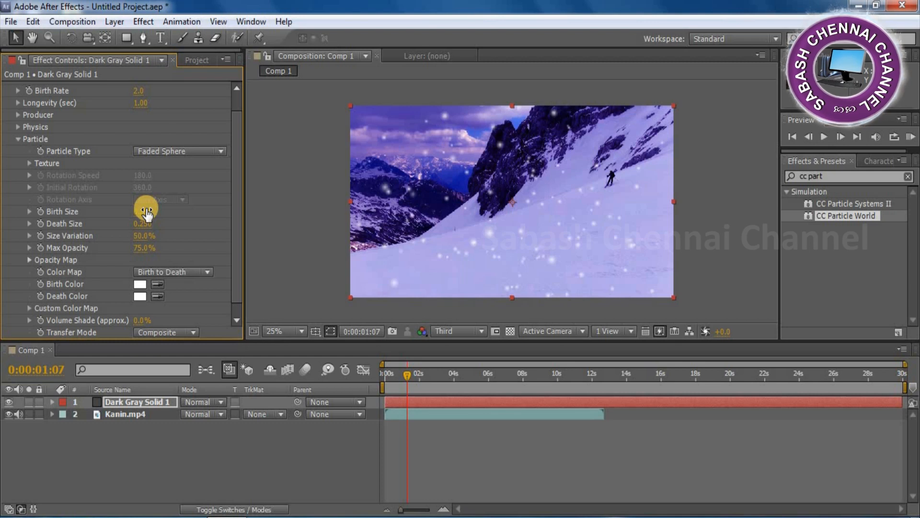
Raise the particles' Birth Size to about 0.310 and Death Size to about 0.470, and set Size Variation to 75%
{"action": "left_click_drag", "start_coordinate": [147, 214], "coordinate": [164, 223]}
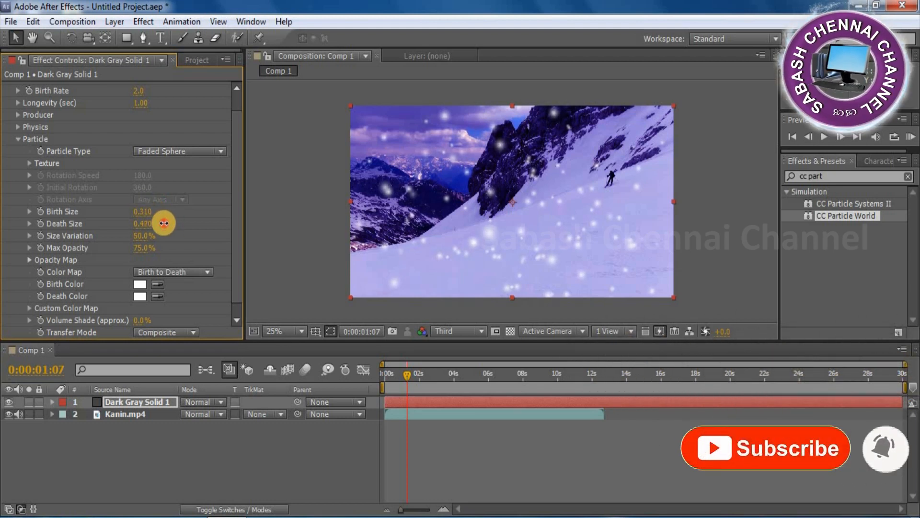
{"action": "left_click", "coordinate": [140, 236]}
{"action": "type", "text": "75"}
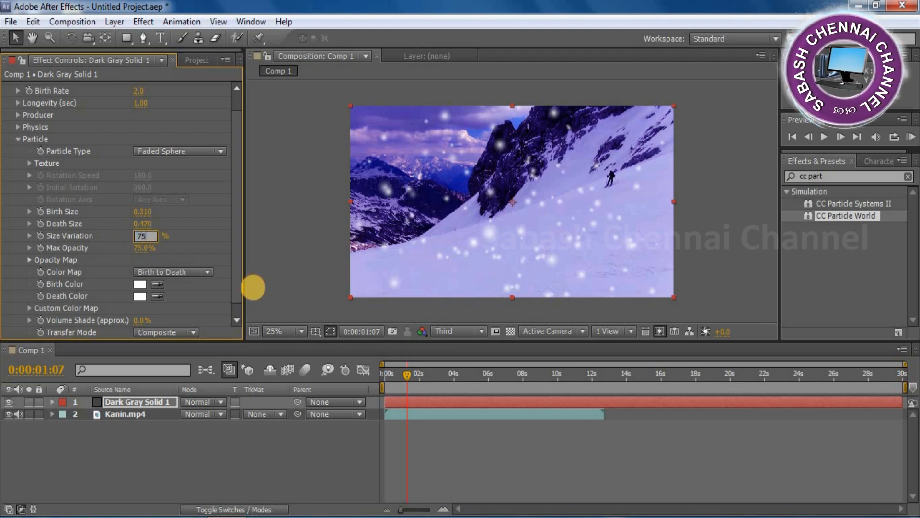
{"action": "key", "text": "Return"}
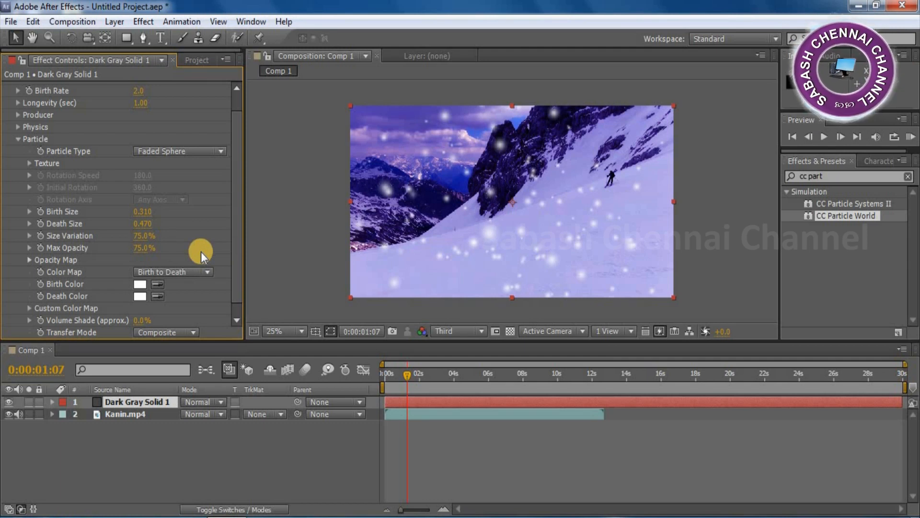
Set the particles' Birth Size and Death Size to 0.60 each
{"action": "left_click_drag", "start_coordinate": [143, 208], "coordinate": [132, 223]}
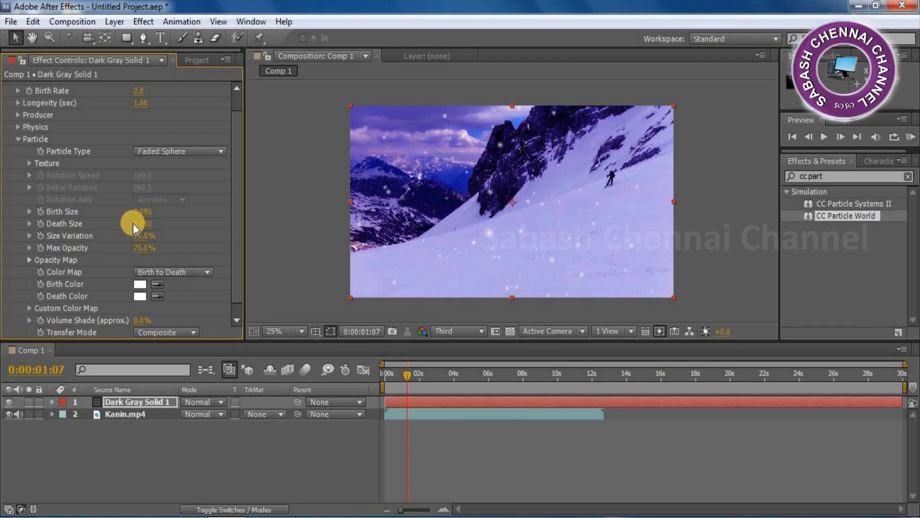
{"action": "left_click", "coordinate": [143, 211]}
{"action": "left_click_drag", "start_coordinate": [144, 211], "coordinate": [171, 212]}
{"action": "type", "text": "60"}
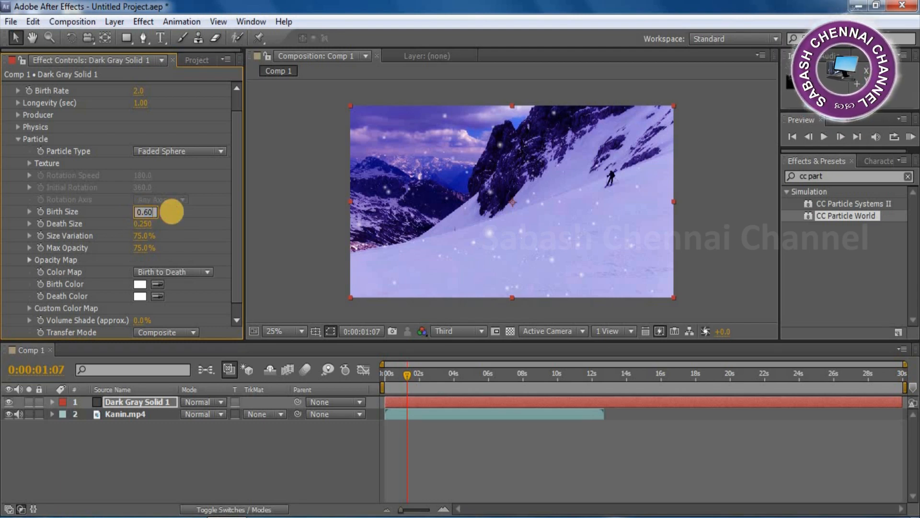
{"action": "left_click", "coordinate": [144, 224]}
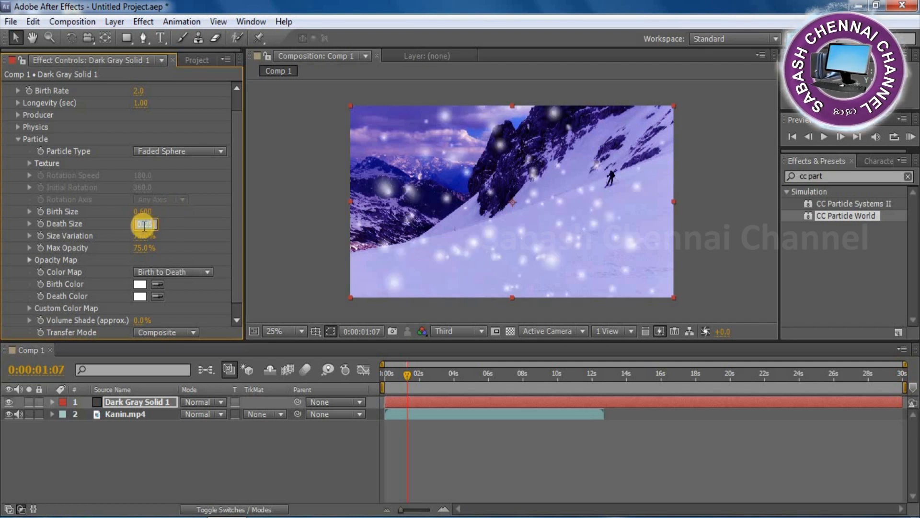
{"action": "left_click_drag", "start_coordinate": [143, 224], "coordinate": [168, 226]}
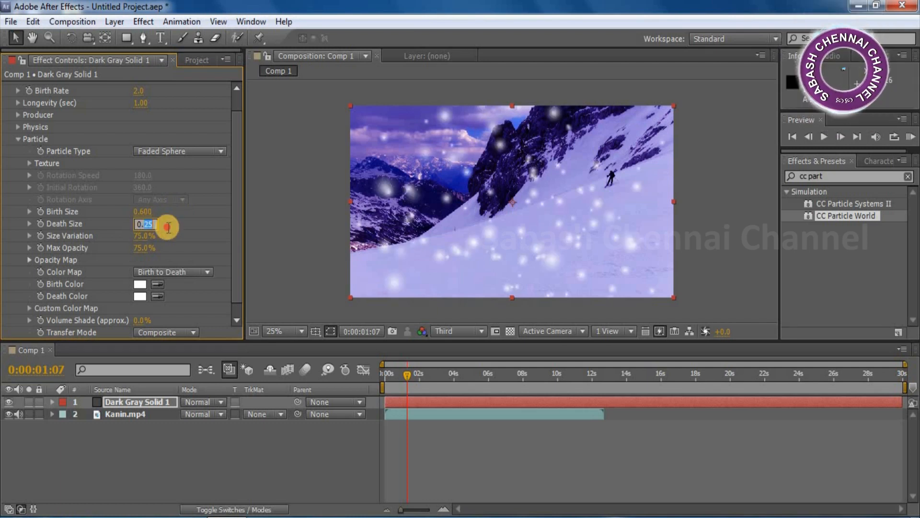
{"action": "type", "text": "60"}
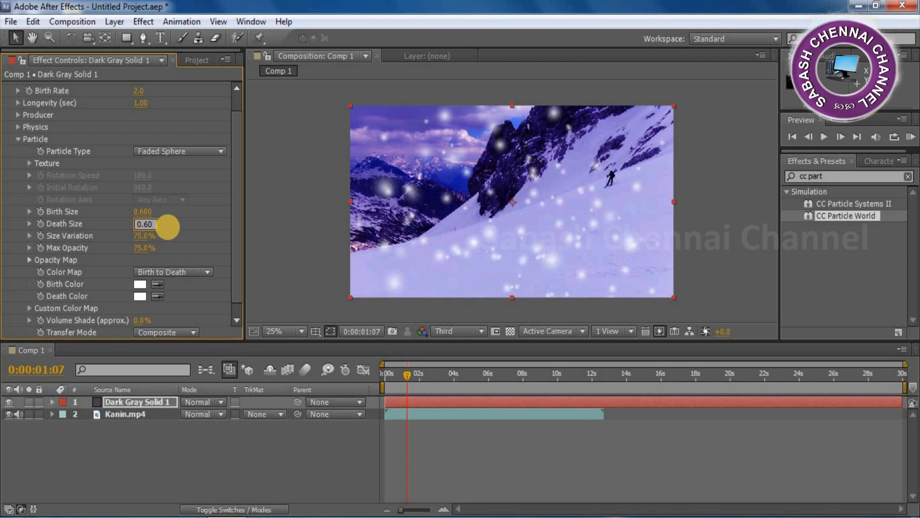
{"action": "key", "text": "Return"}
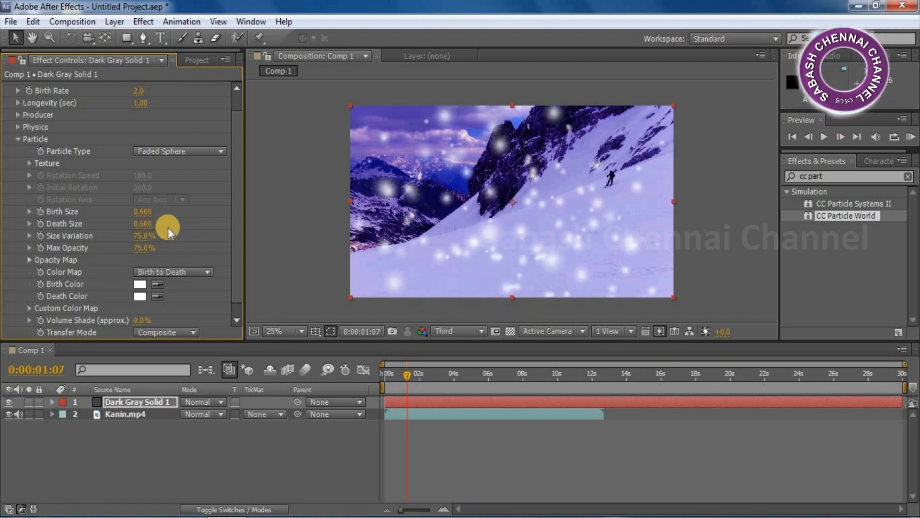
Set the particles' Death Size to 0.06
{"action": "left_click", "coordinate": [144, 211]}
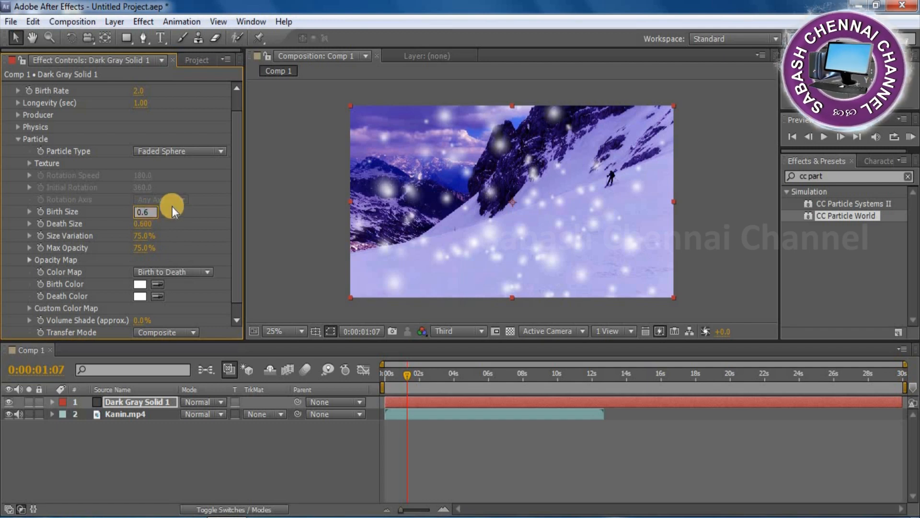
{"action": "type", "text": "0.5"}
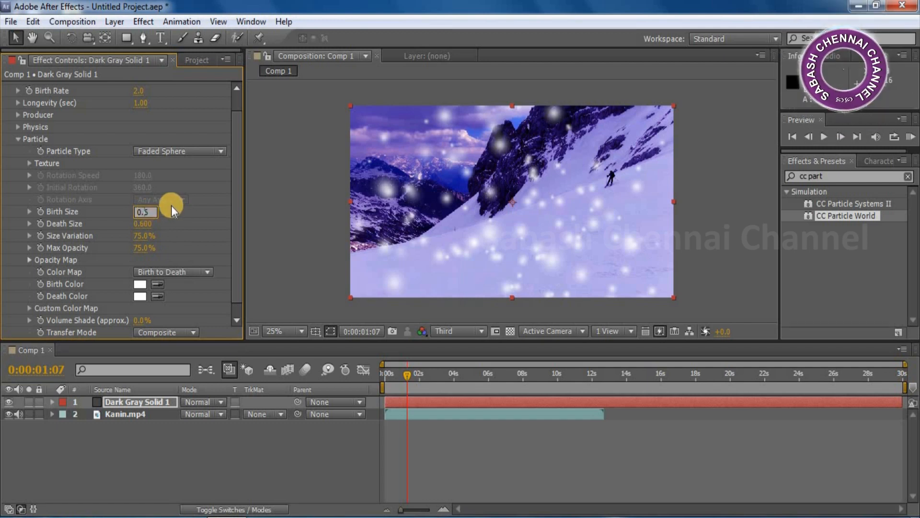
{"action": "left_click", "coordinate": [143, 224]}
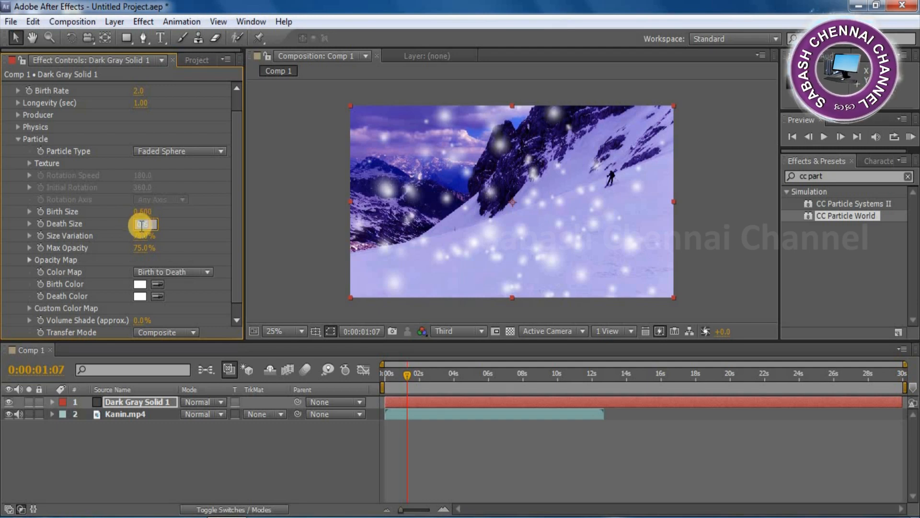
{"action": "type", "text": "0.60"}
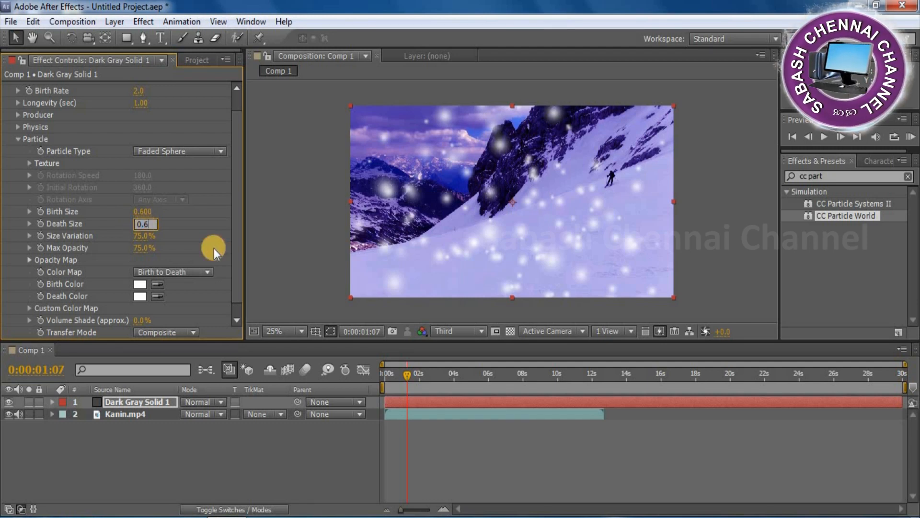
{"action": "key", "text": "BackSpace"}
{"action": "type", "text": "05"}
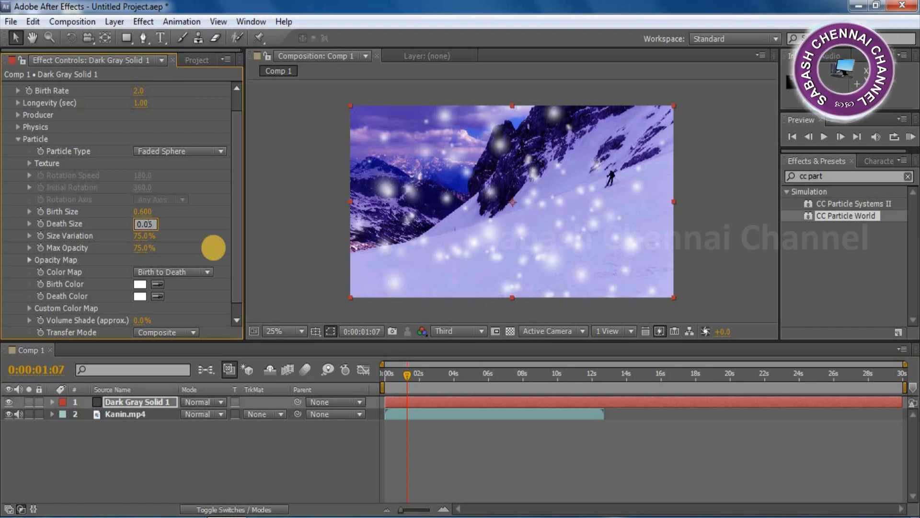
{"action": "left_click", "coordinate": [141, 237]}
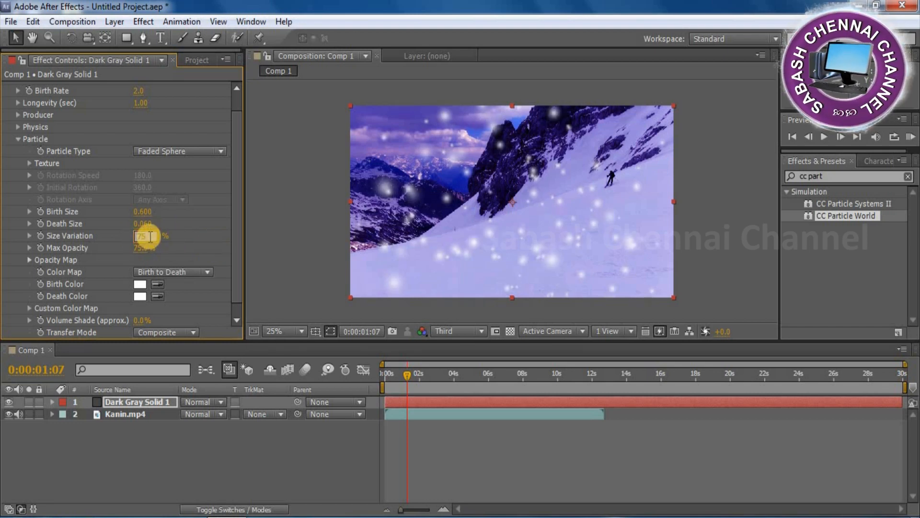
Set the particles' Birth Size to 0.06
{"action": "left_click", "coordinate": [147, 209]}
{"action": "left_click", "coordinate": [145, 211]}
{"action": "key", "text": "BackSpace"}
{"action": "type", "text": "06"}
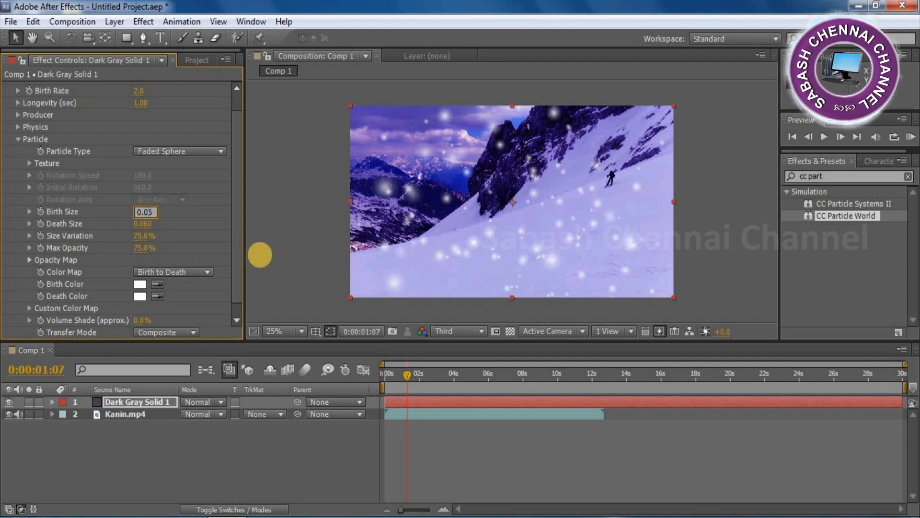
{"action": "left_click", "coordinate": [171, 211]}
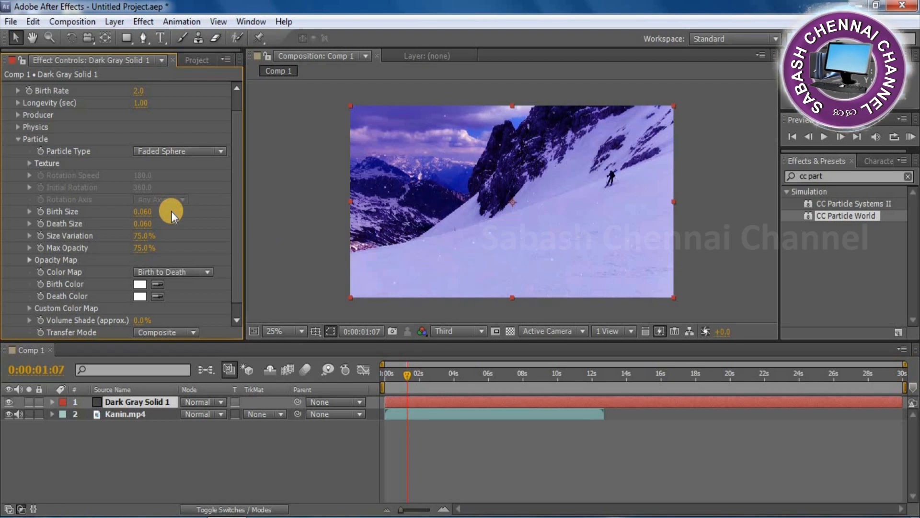
Check the snow particles over the footage at several times between about 3 and 6 seconds
{"action": "left_click", "coordinate": [450, 375]}
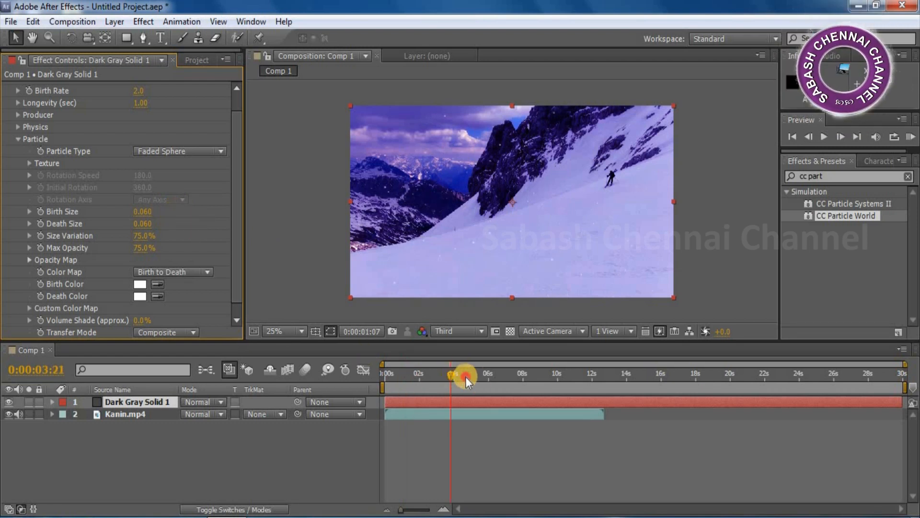
{"action": "left_click", "coordinate": [468, 377]}
{"action": "left_click", "coordinate": [482, 377]}
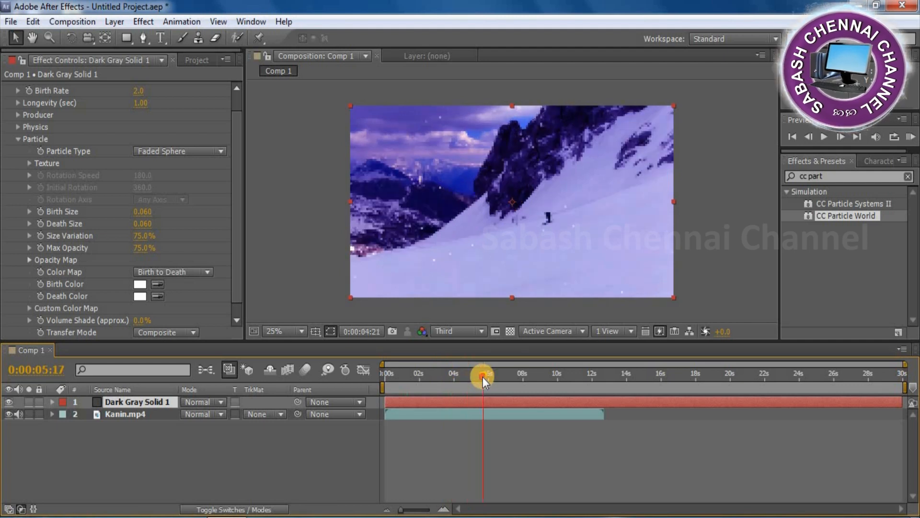
{"action": "left_click", "coordinate": [447, 377]}
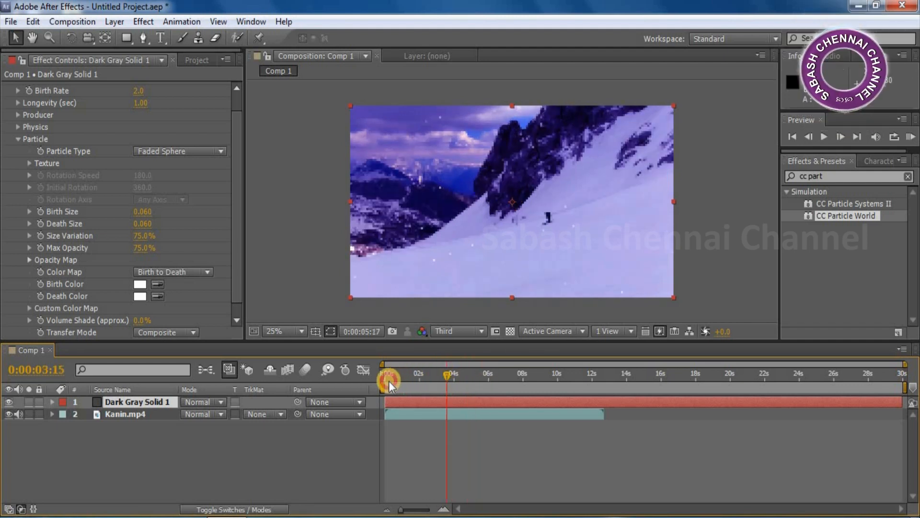
Run a RAM preview of Comp 1 to review the snow over the footage, and stop the playback
{"action": "left_click", "coordinate": [72, 21]}
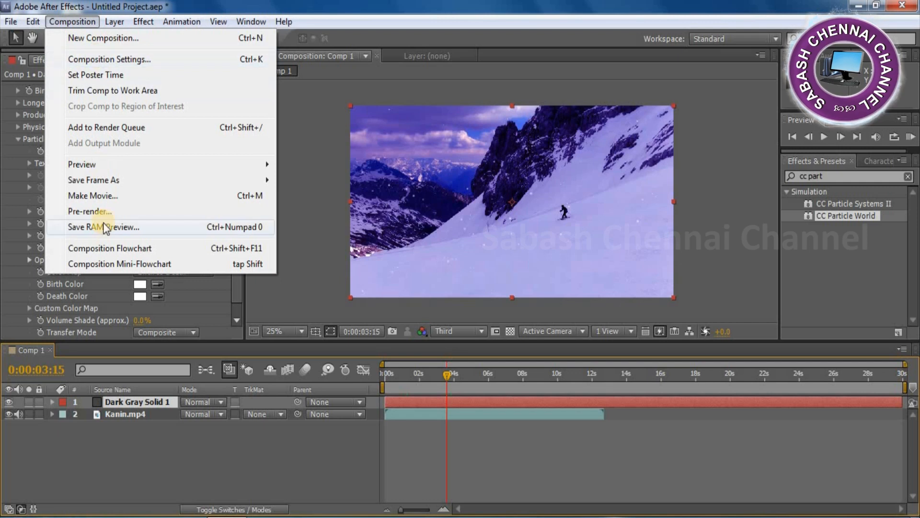
{"action": "left_click", "coordinate": [117, 166]}
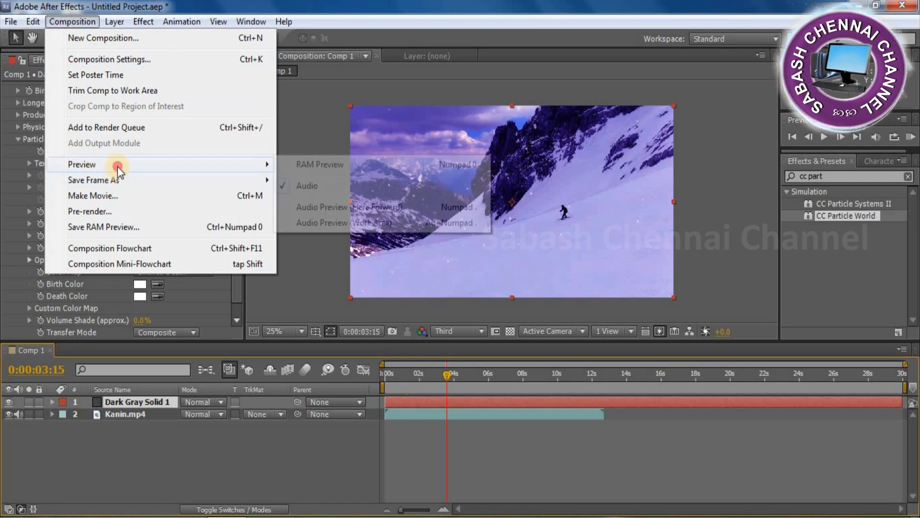
{"action": "left_click", "coordinate": [353, 165]}
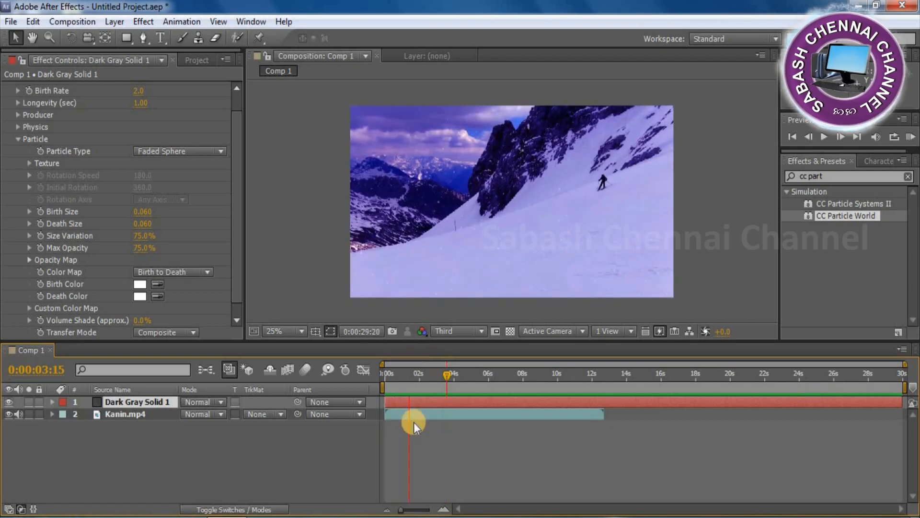
{"action": "key", "text": "space"}
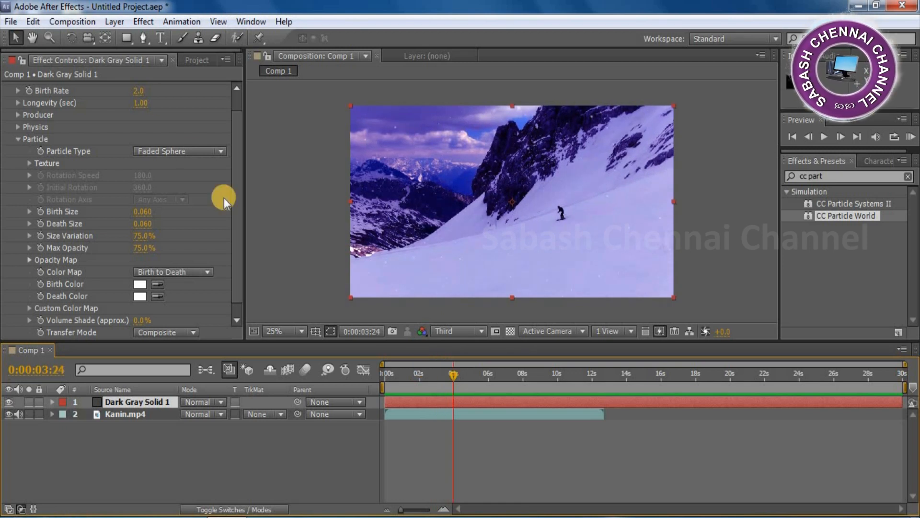
Set the CC Particle World producer's Position Y to -1.00
{"action": "left_click_drag", "start_coordinate": [238, 197], "coordinate": [247, 90]}
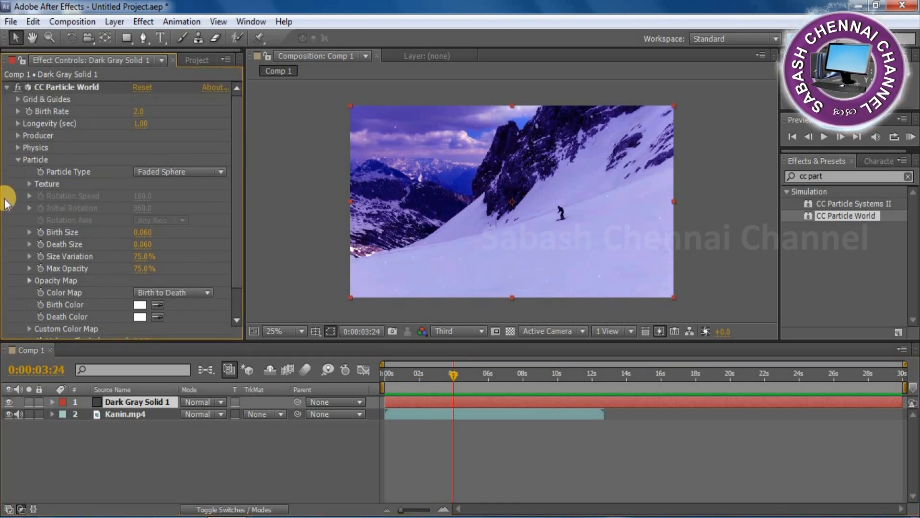
{"action": "left_click", "coordinate": [17, 159]}
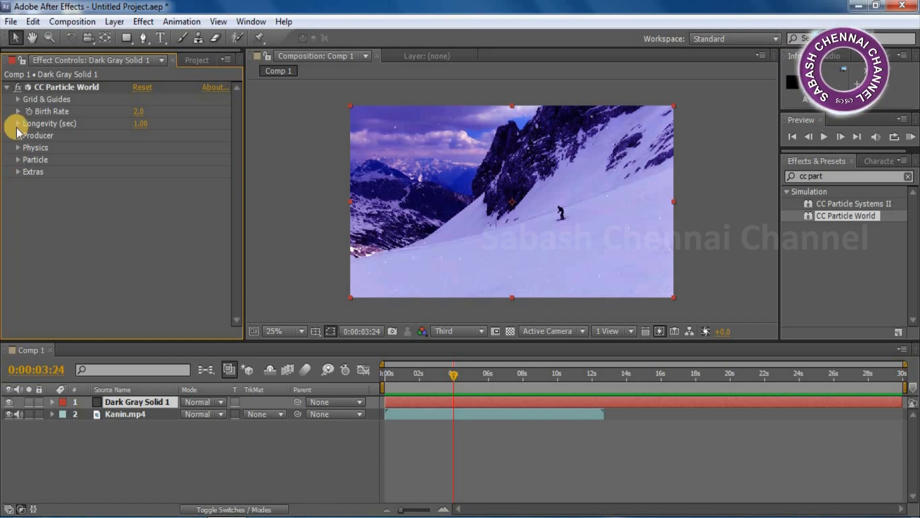
{"action": "left_click", "coordinate": [19, 137]}
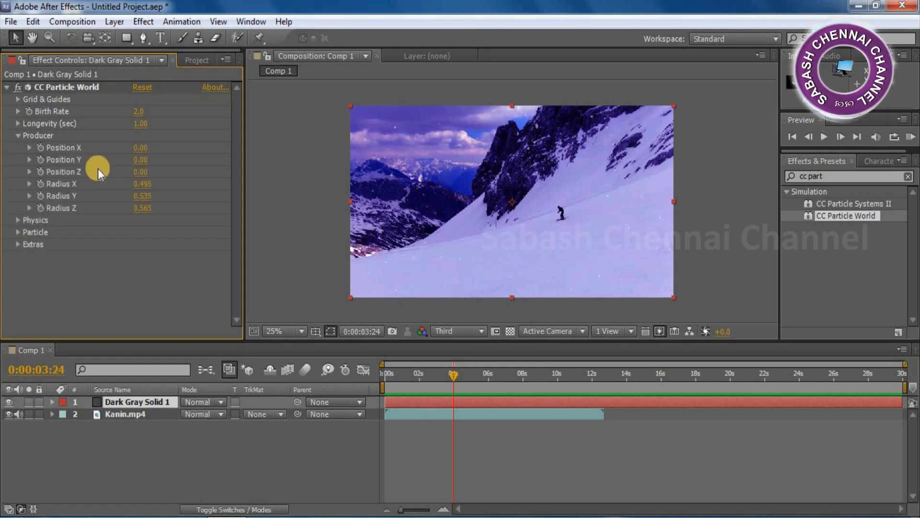
{"action": "left_click", "coordinate": [144, 161]}
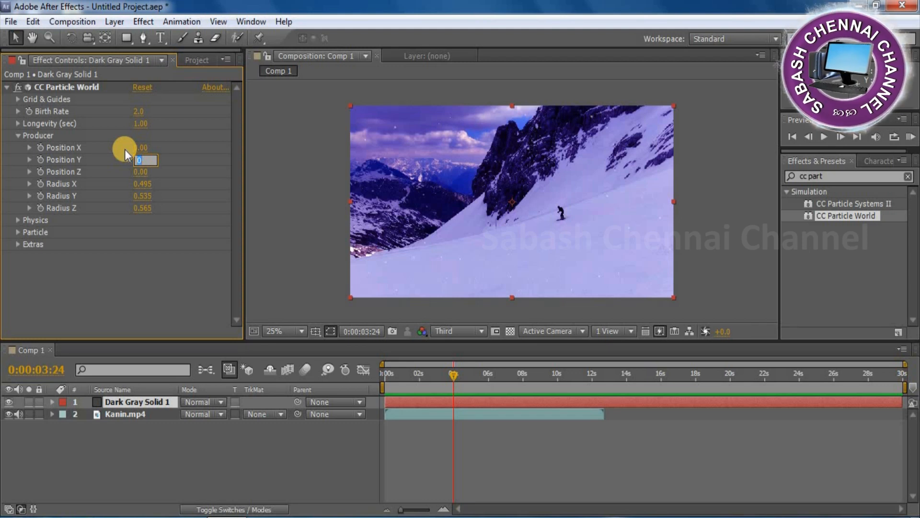
{"action": "type", "text": "-1"}
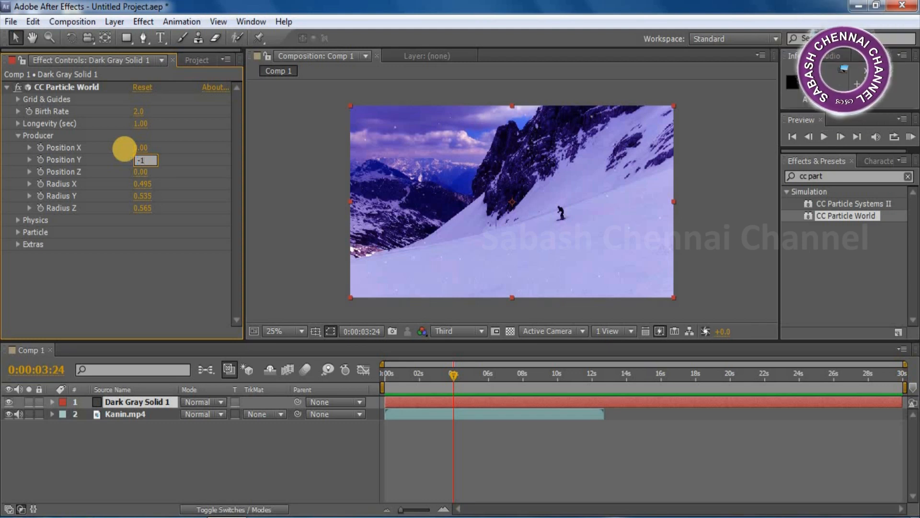
{"action": "type", "text": ".00"}
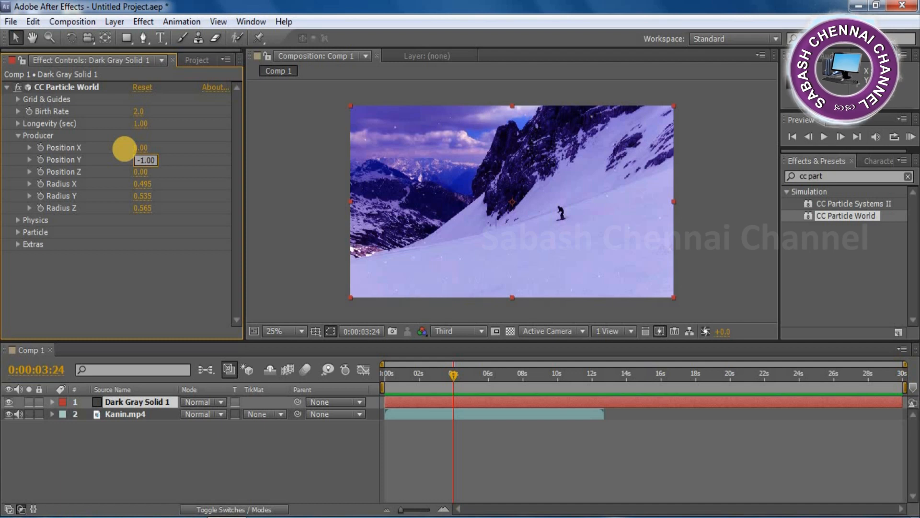
{"action": "key", "text": "Return"}
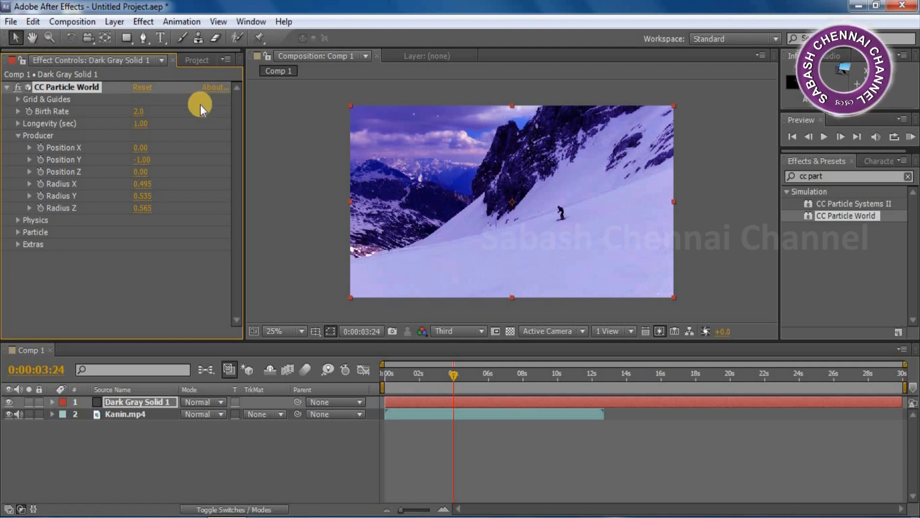
Set the CC Particle World Longevity to 8 seconds and the Birth Rate to 10
{"action": "left_click", "coordinate": [141, 124]}
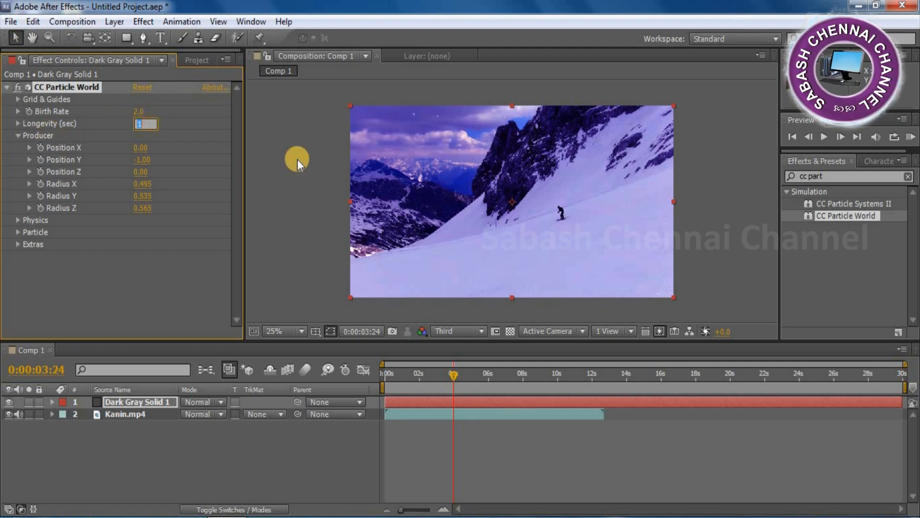
{"action": "type", "text": "8"}
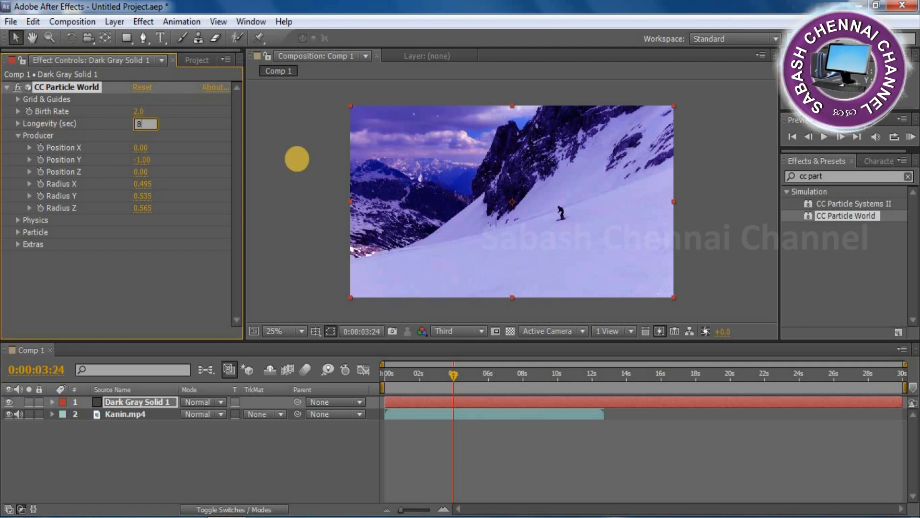
{"action": "key", "text": "Return"}
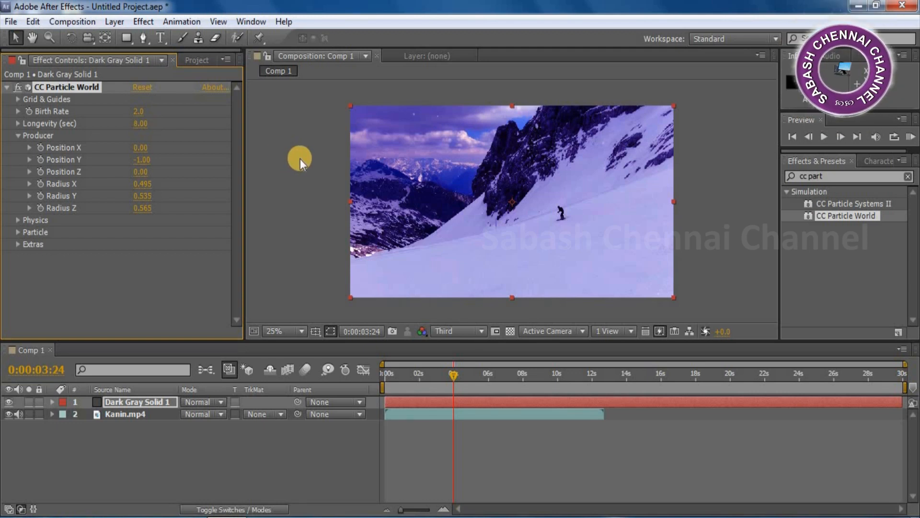
{"action": "left_click", "coordinate": [140, 111]}
{"action": "type", "text": "10"}
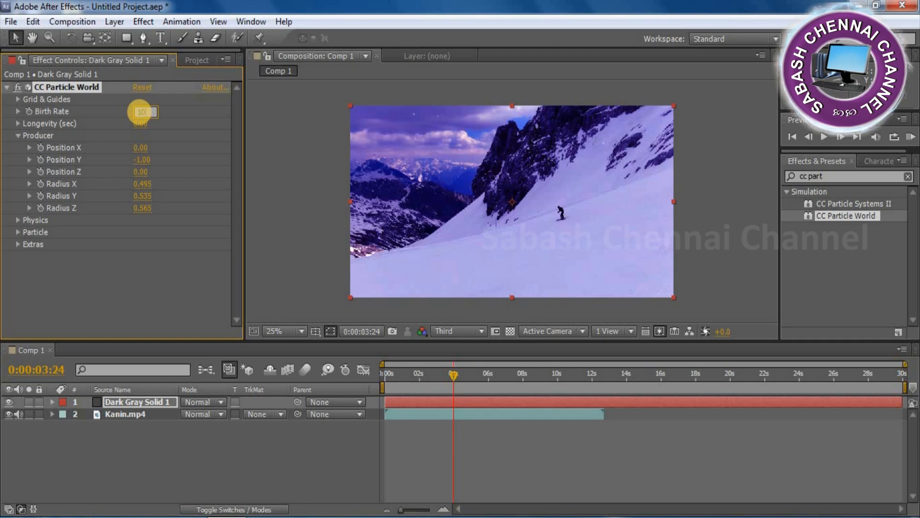
{"action": "key", "text": "Return"}
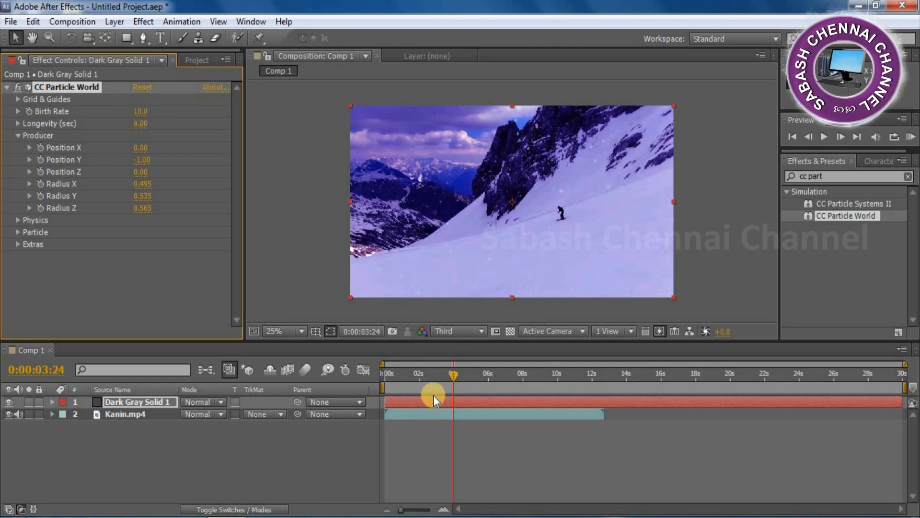
Hide the Kanin.mp4 layer and play the snow particles alone from about 2 seconds
{"action": "left_click", "coordinate": [8, 413]}
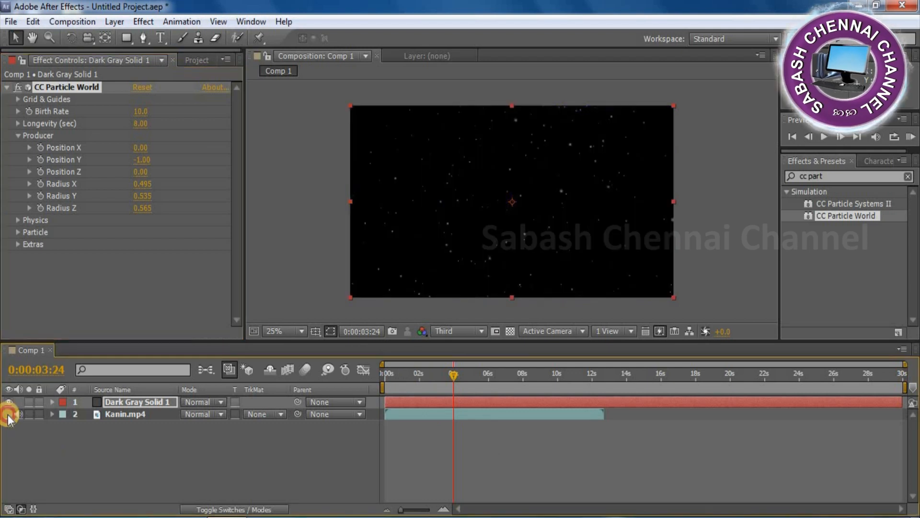
{"action": "mouse_move", "coordinate": [409, 375]}
{"action": "left_mouse_down"}
{"action": "mouse_move", "coordinate": [393, 375]}
{"action": "mouse_move", "coordinate": [421, 378]}
{"action": "left_mouse_up"}
{"action": "key", "text": "space"}
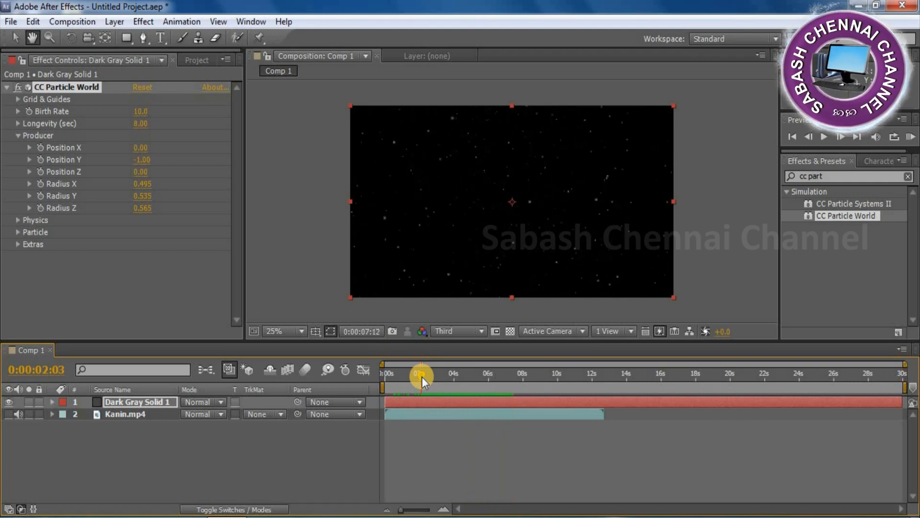
Set the snow particles' Longevity to 6 seconds
{"action": "left_click", "coordinate": [139, 125]}
{"action": "type", "text": "6"}
{"action": "key", "text": "Return"}
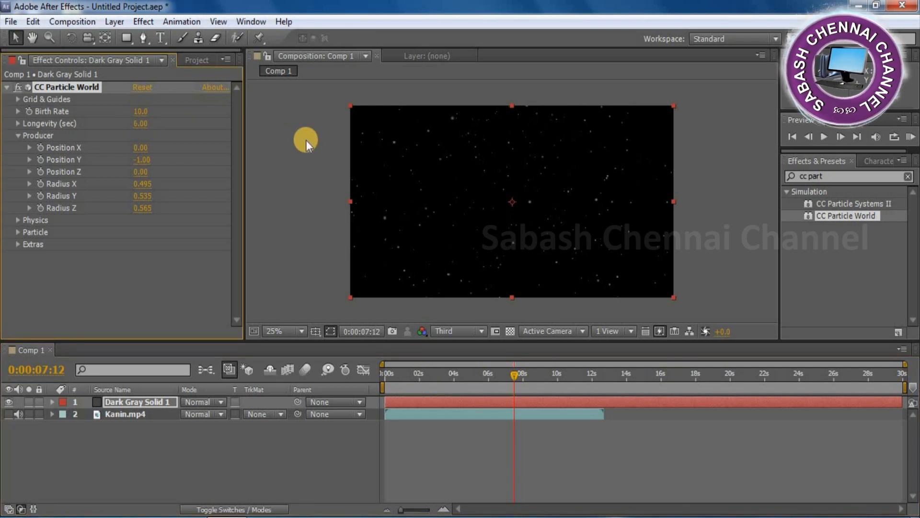
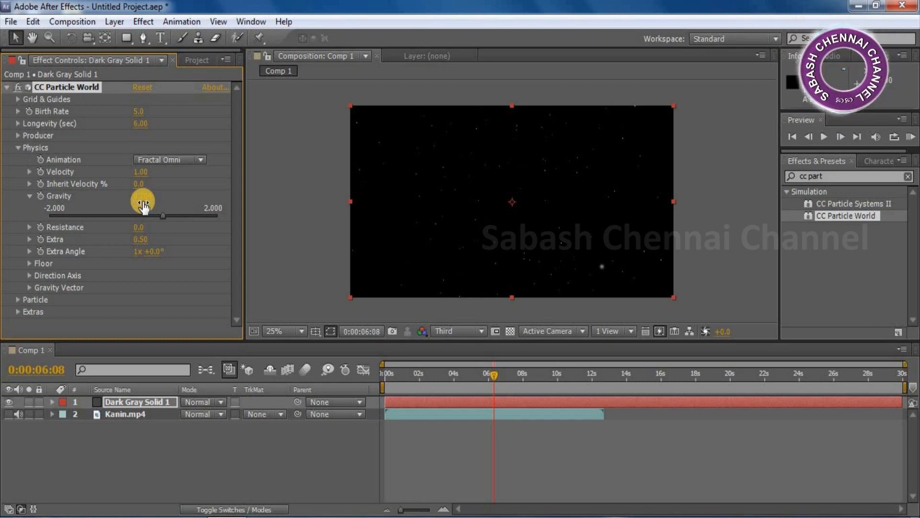
Set the particles' Resistance to 2 in the Physics settings and play back the snowfall
{"action": "left_click_drag", "start_coordinate": [143, 205], "coordinate": [135, 198]}
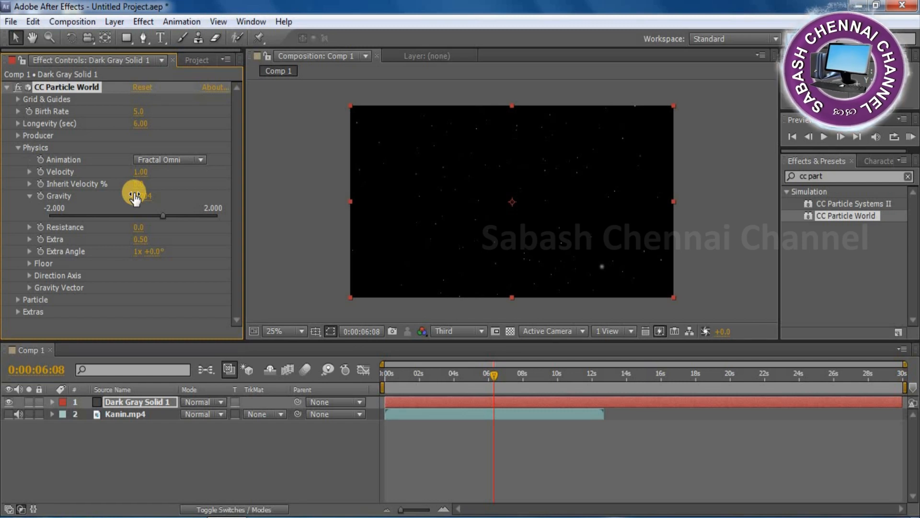
{"action": "left_click", "coordinate": [140, 227]}
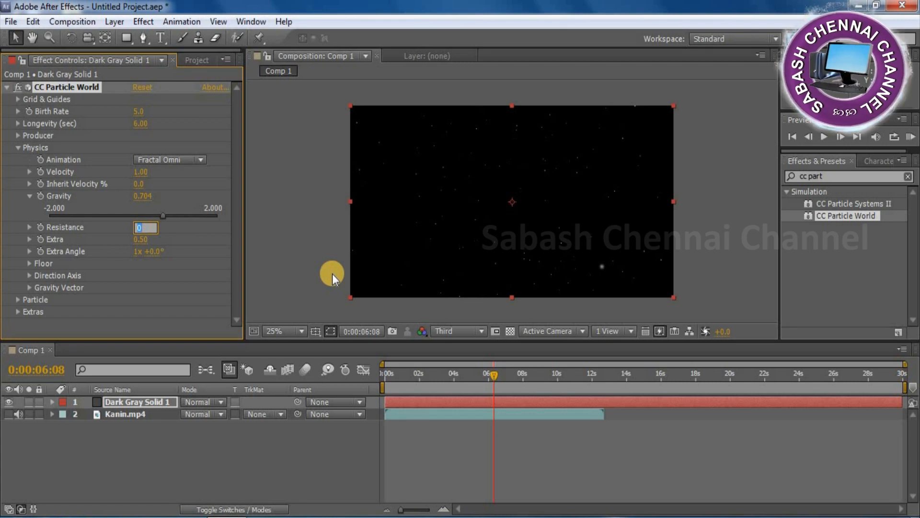
{"action": "type", "text": "2"}
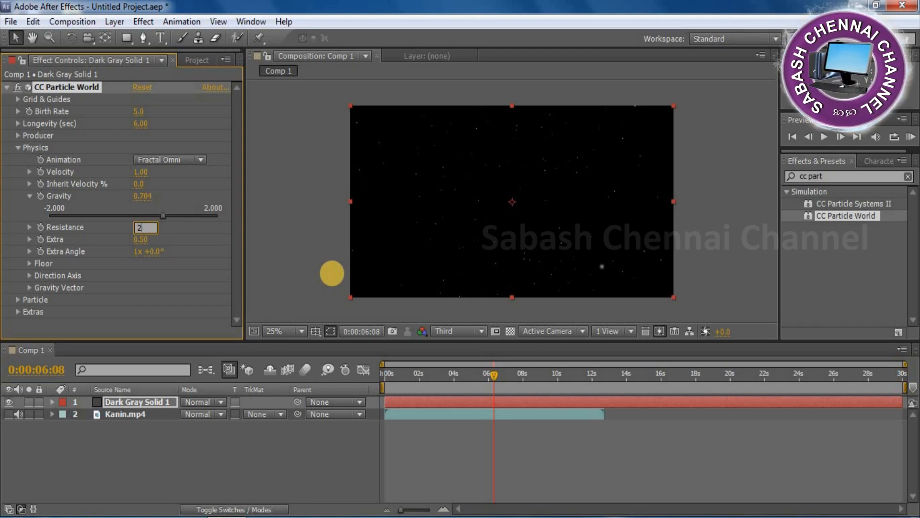
{"action": "key", "text": "Return"}
{"action": "key", "text": "space"}
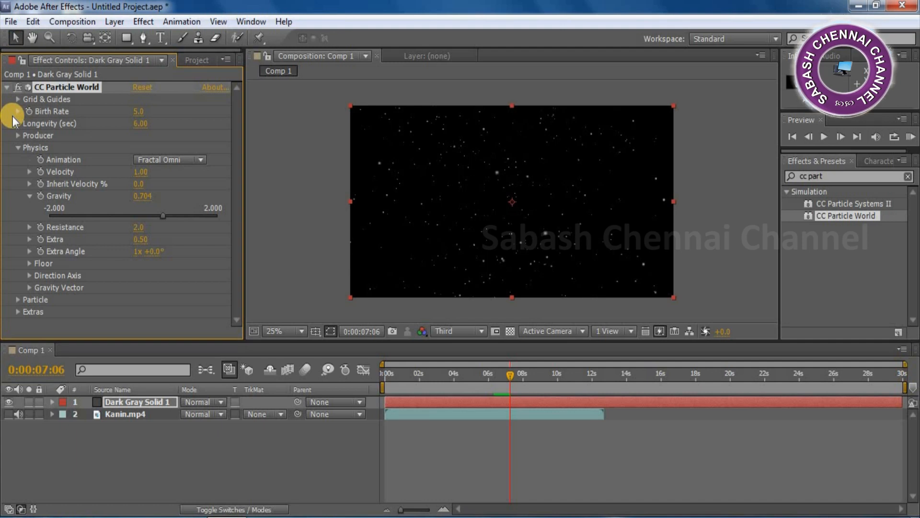
Raise the particles' Birth Rate to 10 and set Longevity to exactly 6 seconds
{"action": "left_click", "coordinate": [140, 116]}
{"action": "type", "text": "50"}
{"action": "key", "text": "Return"}
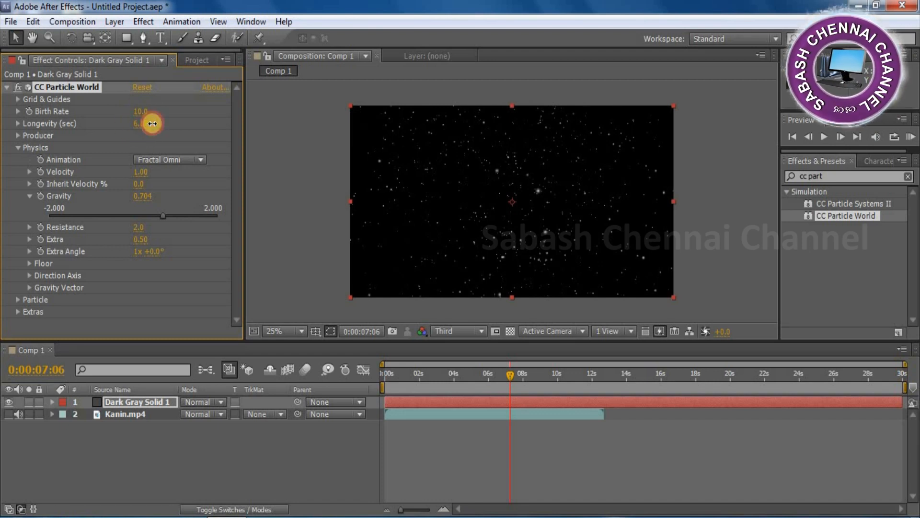
{"action": "left_click", "coordinate": [146, 123]}
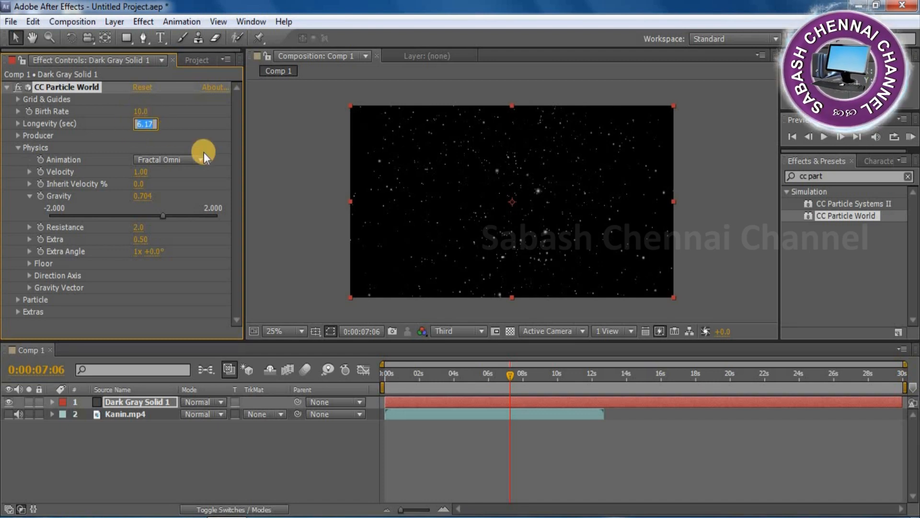
{"action": "type", "text": "6"}
{"action": "key", "text": "Return"}
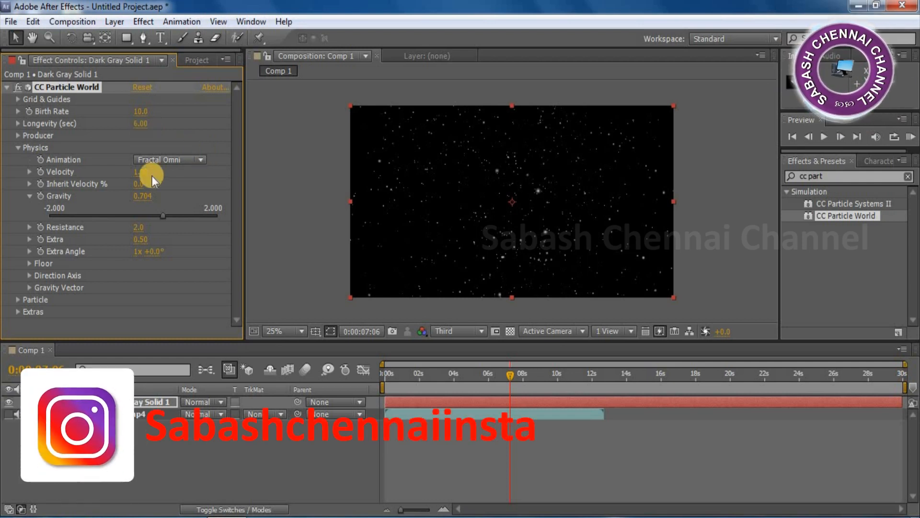
Set the producer's Position X to about 0.01 and Position Y to about -0.87, and Radius X, Y and Z to about 0.715, 1.005 and 1.185
{"action": "left_click", "coordinate": [17, 148]}
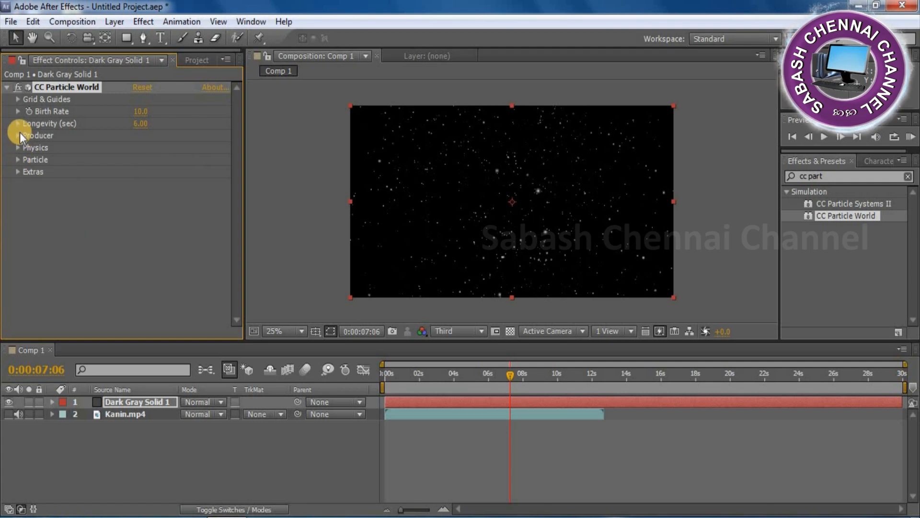
{"action": "left_click", "coordinate": [18, 135]}
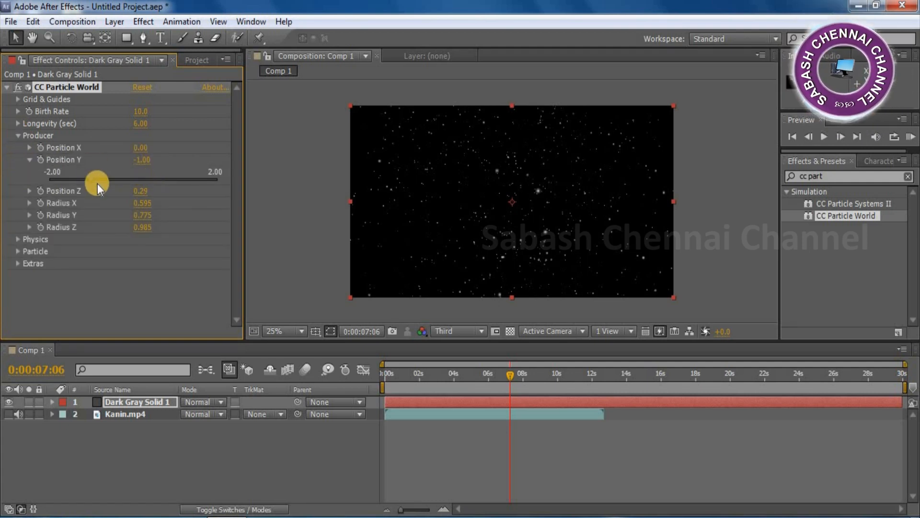
{"action": "left_click_drag", "start_coordinate": [106, 180], "coordinate": [96, 180]}
{"action": "mouse_move", "coordinate": [146, 158]}
{"action": "left_mouse_down"}
{"action": "mouse_move", "coordinate": [141, 142]}
{"action": "mouse_move", "coordinate": [148, 148]}
{"action": "mouse_move", "coordinate": [125, 138]}
{"action": "mouse_move", "coordinate": [140, 142]}
{"action": "left_mouse_up"}
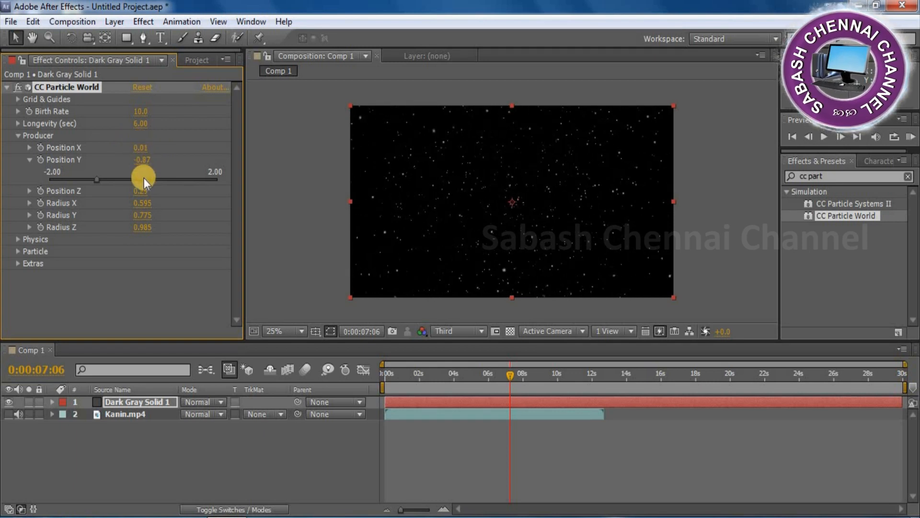
{"action": "left_click_drag", "start_coordinate": [144, 200], "coordinate": [164, 229]}
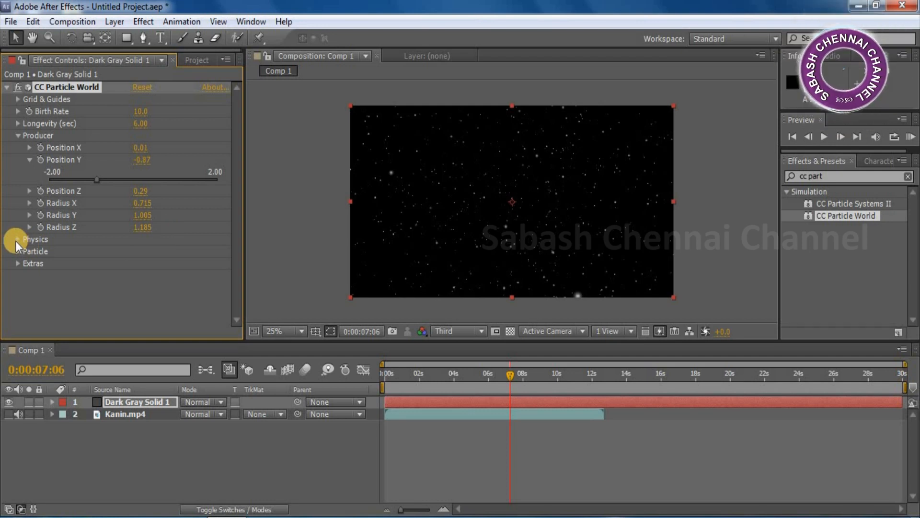
Try the Fractal Uni animation in the particles' Physics settings, return to Fractal Omni, and play back the snowfall
{"action": "left_click", "coordinate": [17, 239]}
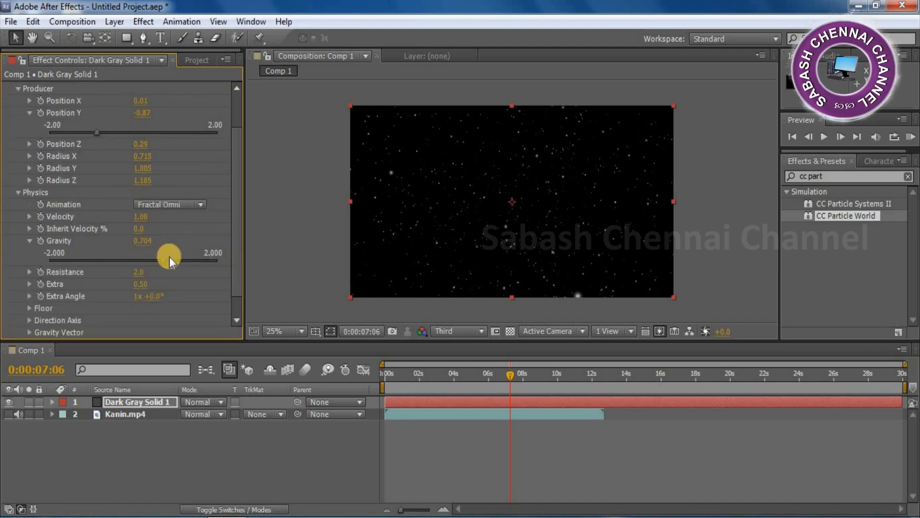
{"action": "left_click", "coordinate": [201, 205]}
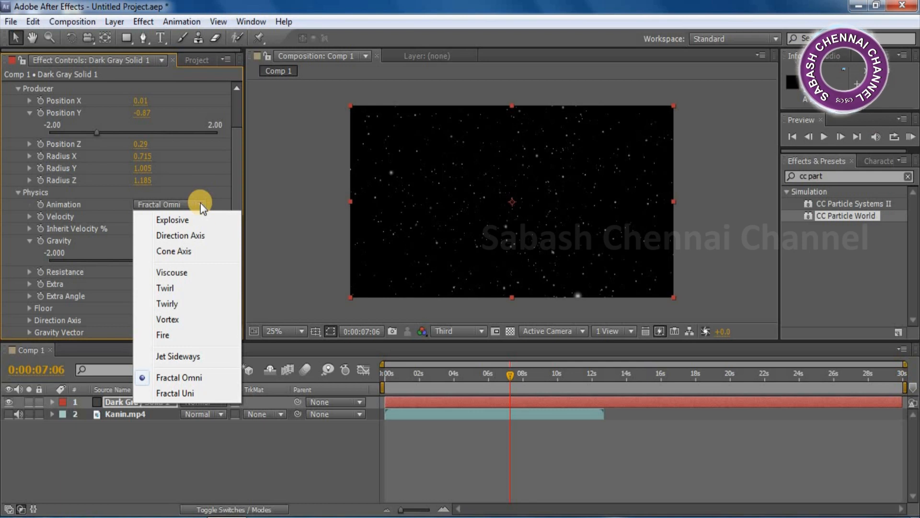
{"action": "left_click", "coordinate": [189, 395]}
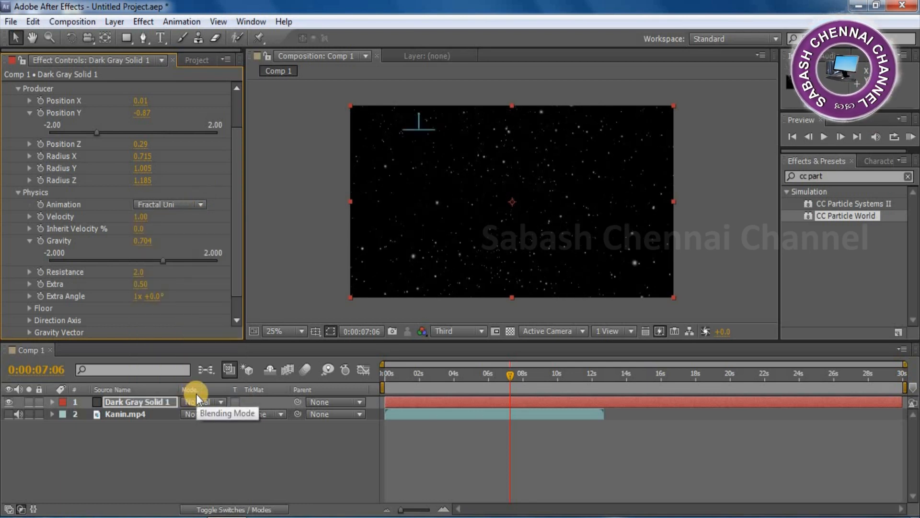
{"action": "key", "text": "space"}
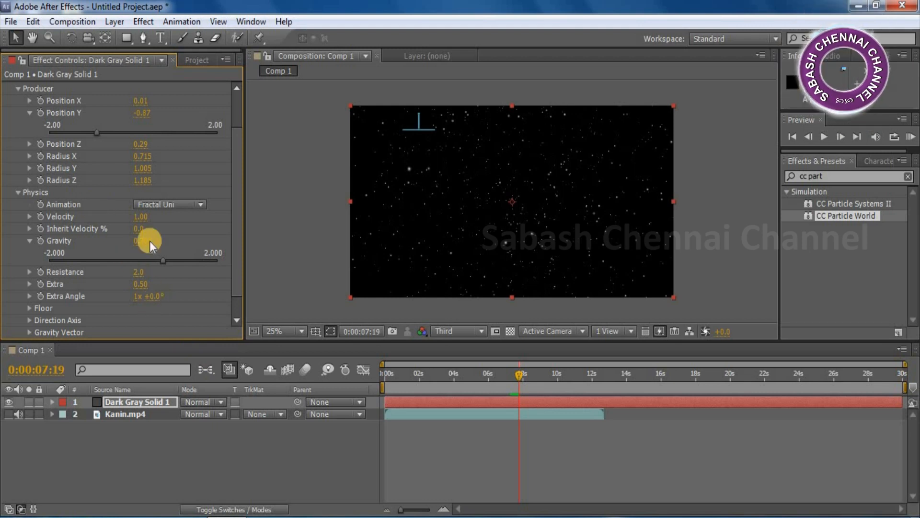
{"action": "left_click", "coordinate": [178, 206]}
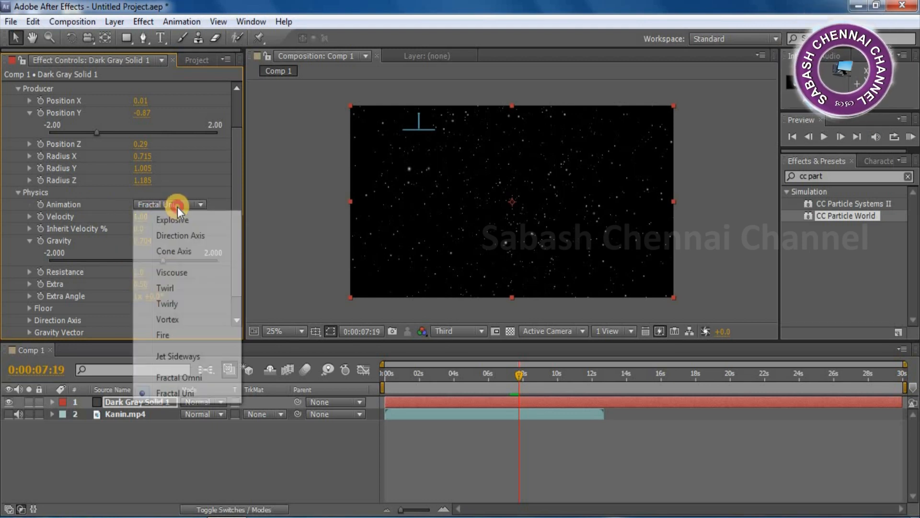
{"action": "left_click", "coordinate": [176, 377]}
{"action": "key", "text": "space"}
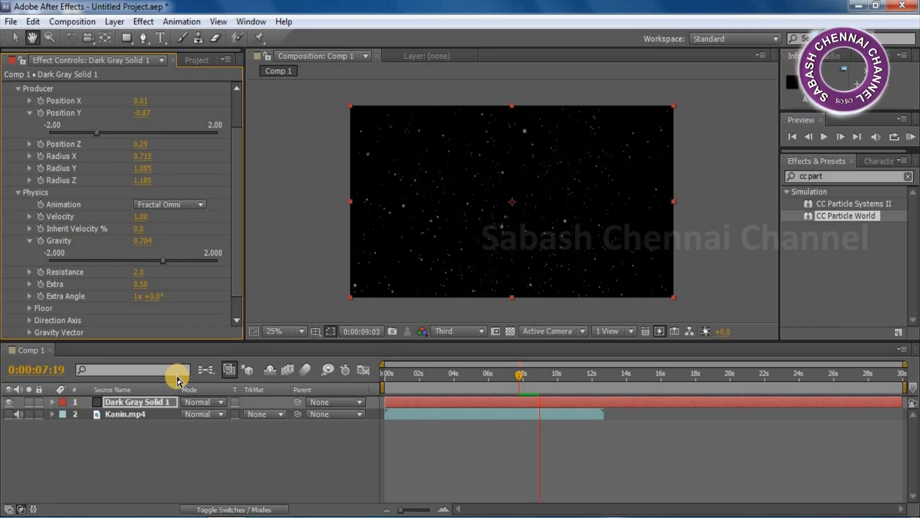
{"action": "key", "text": "space"}
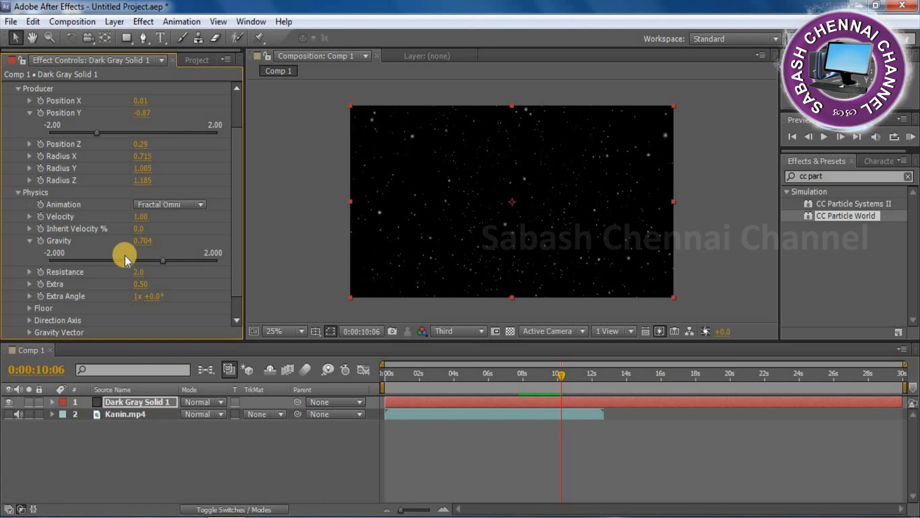
Set the producer's Position Z to about 0.26 and Radius X, Y and Z to about 0.775, 1.215 and 1.675
{"action": "left_click_drag", "start_coordinate": [237, 225], "coordinate": [243, 271]}
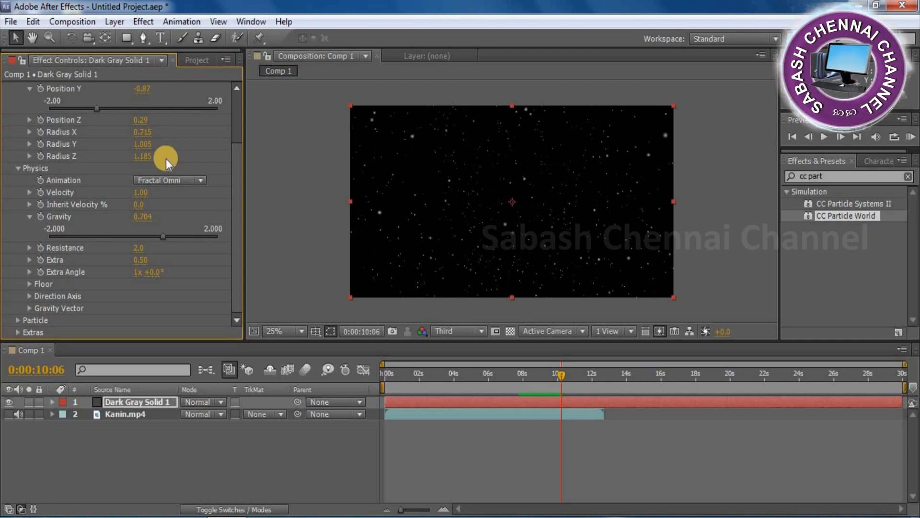
{"action": "scroll", "coordinate": [166, 159], "scroll_direction": "up", "scroll_amount": 3}
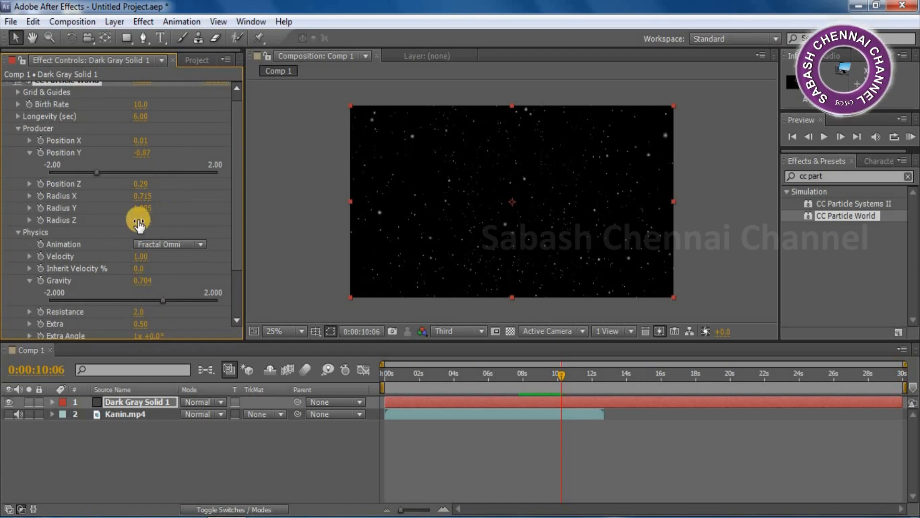
{"action": "left_click_drag", "start_coordinate": [143, 220], "coordinate": [144, 186]}
{"action": "left_click_drag", "start_coordinate": [565, 389], "coordinate": [353, 381]}
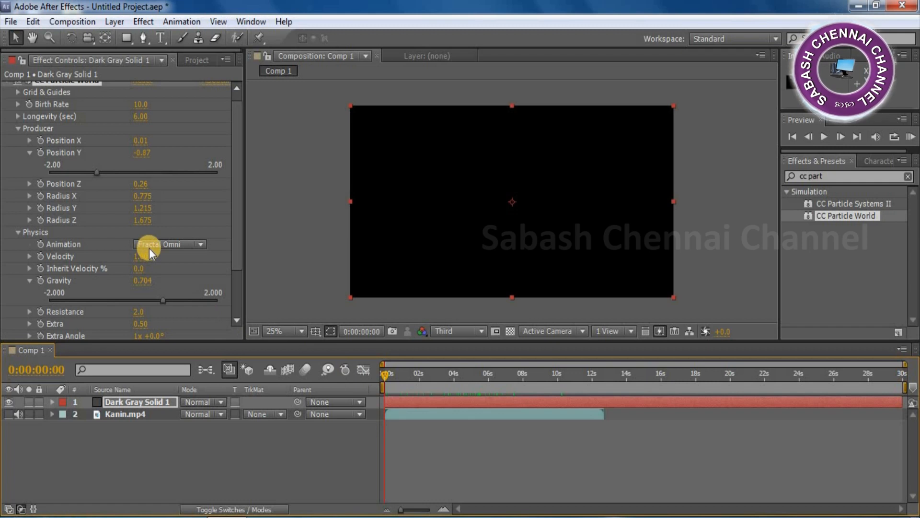
Set the particles' Resistance to 0 in the Physics settings and play back the snowfall from the start
{"action": "scroll", "coordinate": [148, 249], "scroll_direction": "down", "scroll_amount": 2}
{"action": "scroll", "coordinate": [153, 281], "scroll_direction": "down", "scroll_amount": 2}
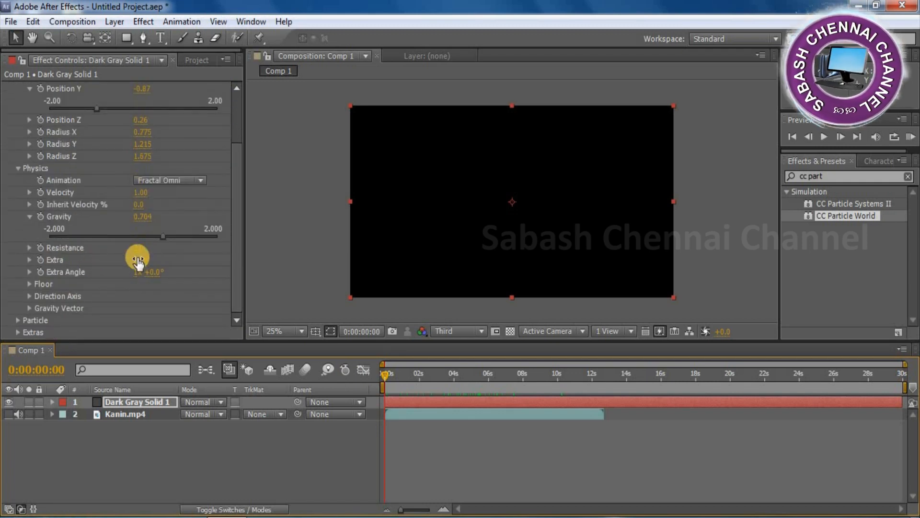
{"action": "left_click", "coordinate": [44, 259]}
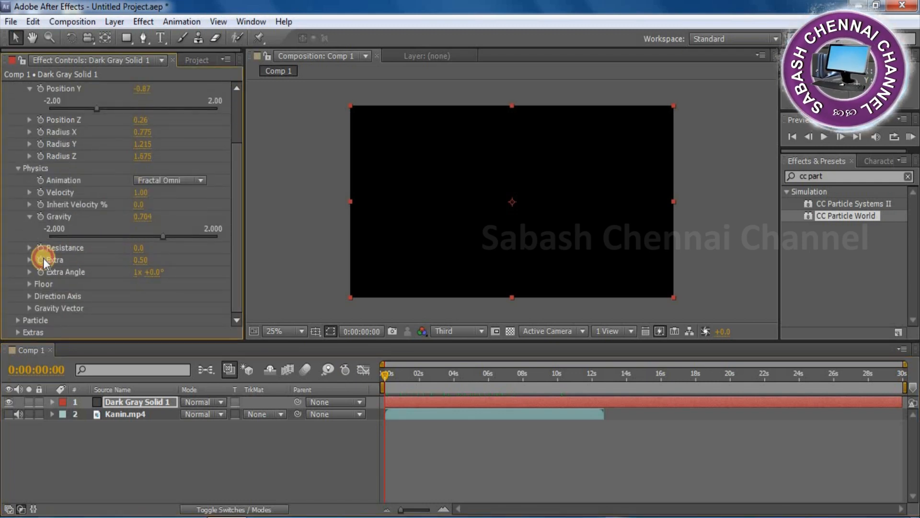
{"action": "left_click", "coordinate": [28, 248]}
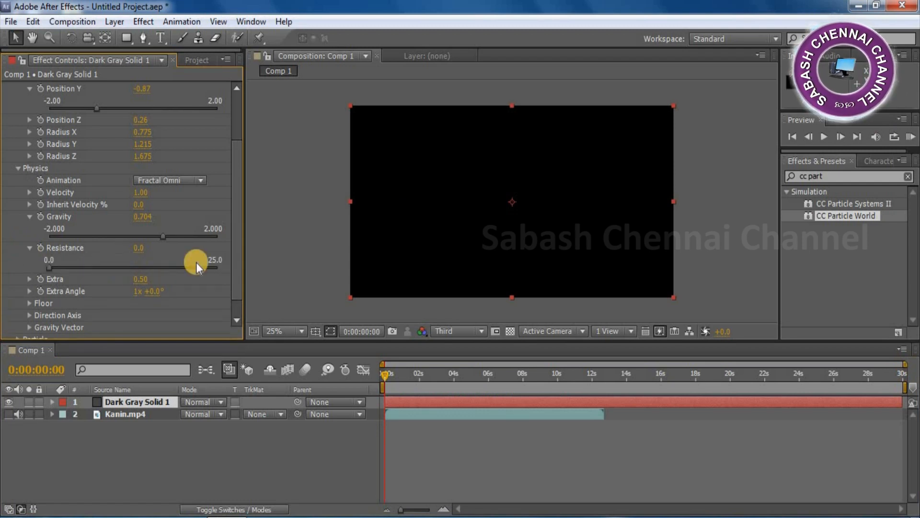
{"action": "key", "text": "space"}
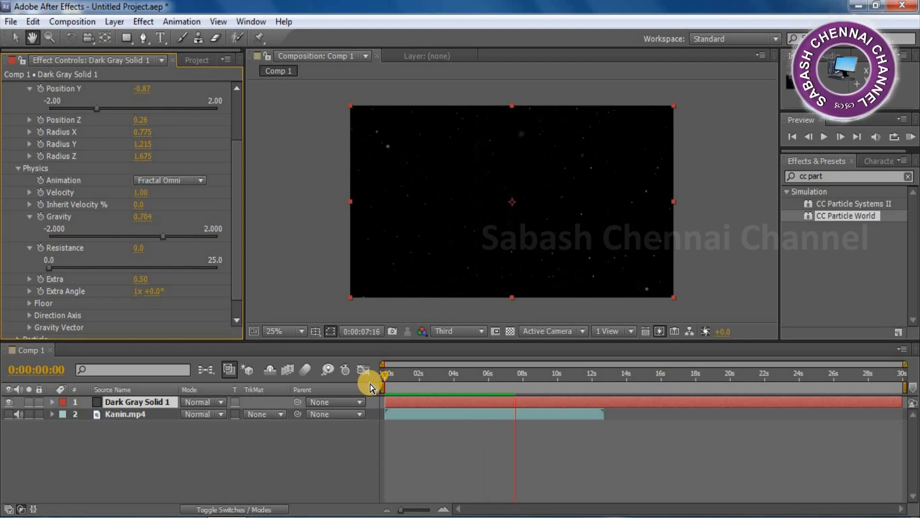
{"action": "key", "text": "space"}
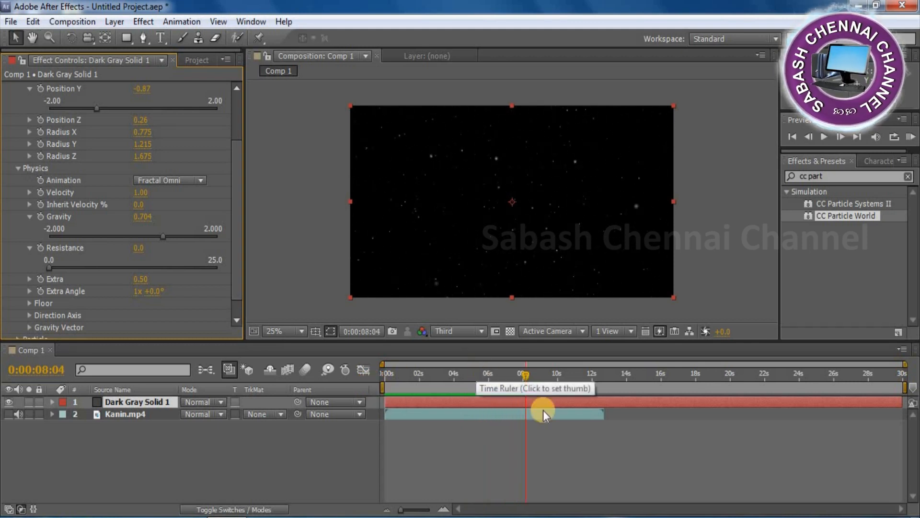
Play back the snowfall beyond the end of the Kanin.mp4 clip, starting at about 14 seconds
{"action": "left_click_drag", "start_coordinate": [603, 411], "coordinate": [660, 412]}
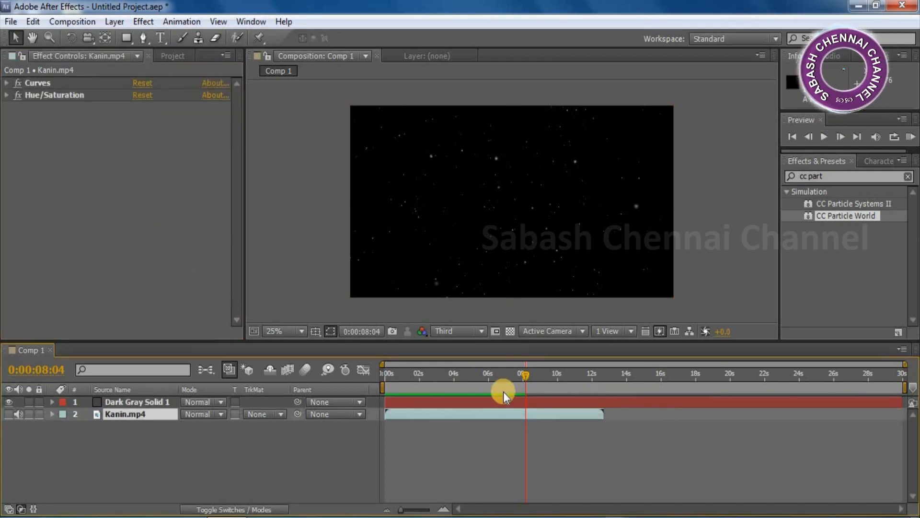
{"action": "left_click_drag", "start_coordinate": [529, 372], "coordinate": [638, 381]}
{"action": "key", "text": "space"}
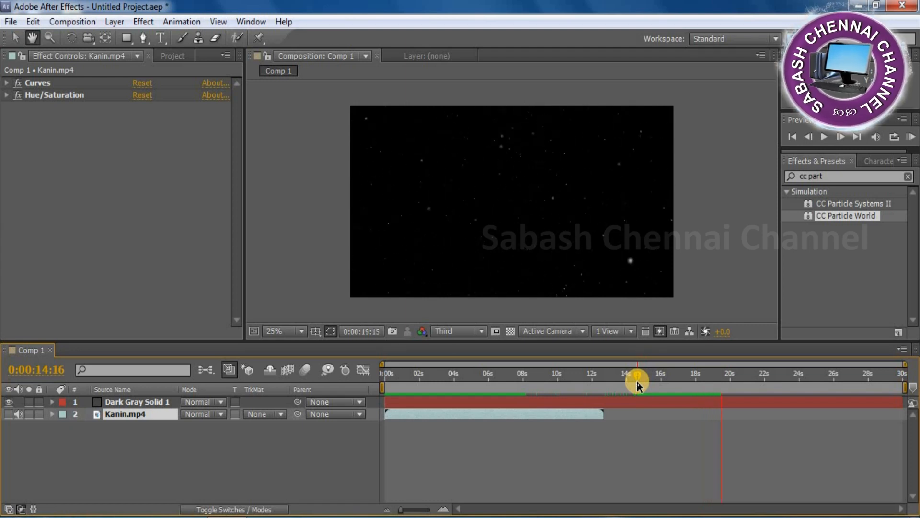
{"action": "key", "text": "space"}
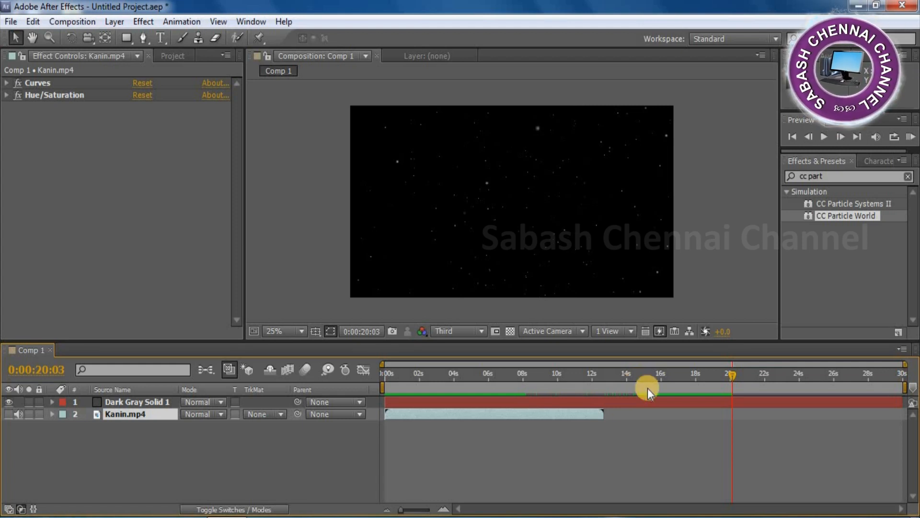
Make the Kanin.mp4 layer visible again and play the composition from the start to check the snow over the footage
{"action": "left_click", "coordinate": [8, 412]}
{"action": "left_click", "coordinate": [397, 377]}
{"action": "mouse_move", "coordinate": [379, 386]}
{"action": "left_mouse_down"}
{"action": "mouse_move", "coordinate": [398, 377]}
{"action": "mouse_move", "coordinate": [365, 376]}
{"action": "mouse_move", "coordinate": [374, 381]}
{"action": "left_mouse_up"}
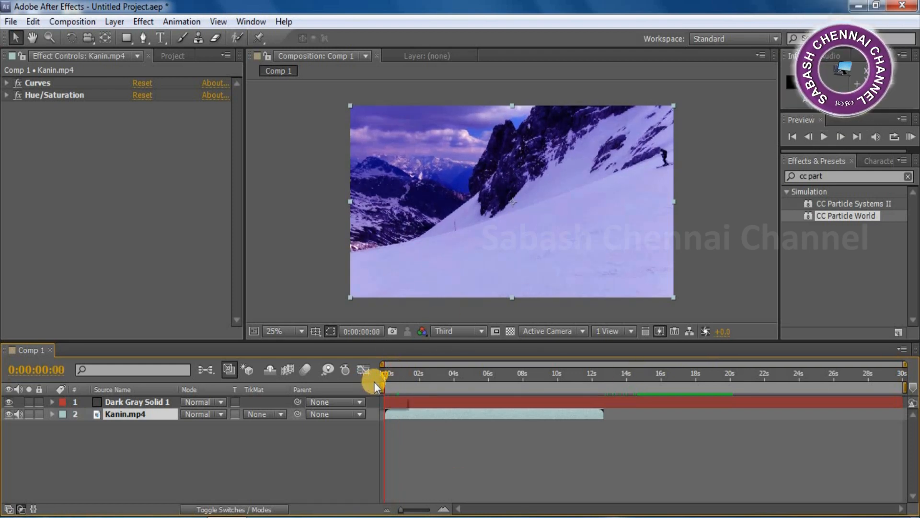
{"action": "key", "text": "space"}
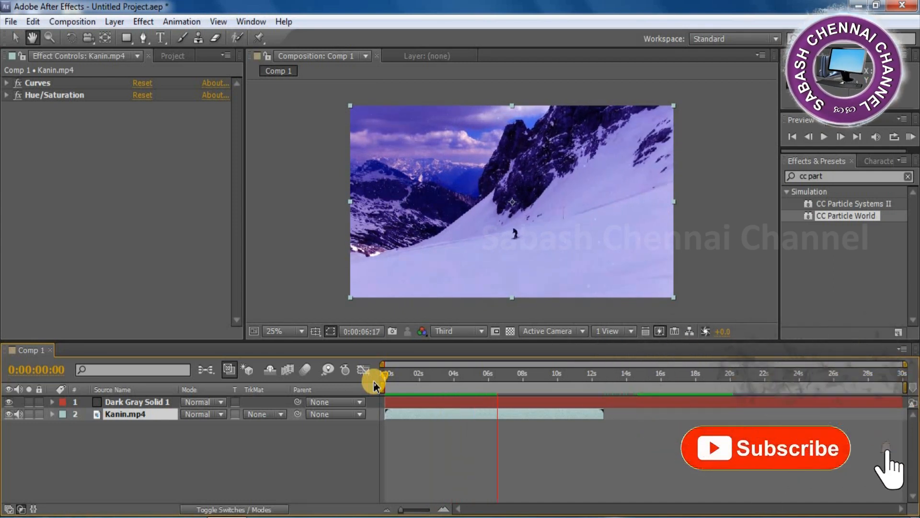
{"action": "key", "text": "space"}
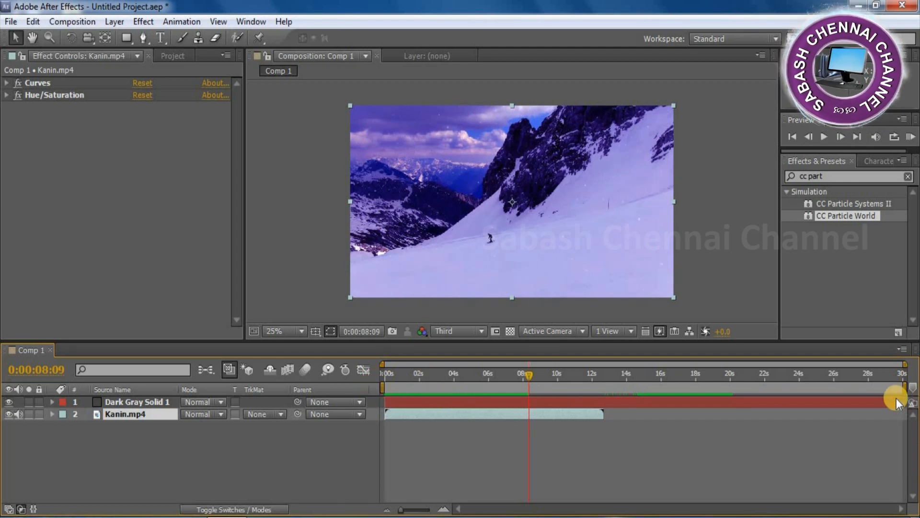
Shorten the snow solid to run from about 1.5 to 4.5 seconds and place a trimmed duplicate at about 5.5 to 8 seconds
{"action": "left_click_drag", "start_coordinate": [901, 400], "coordinate": [455, 402]}
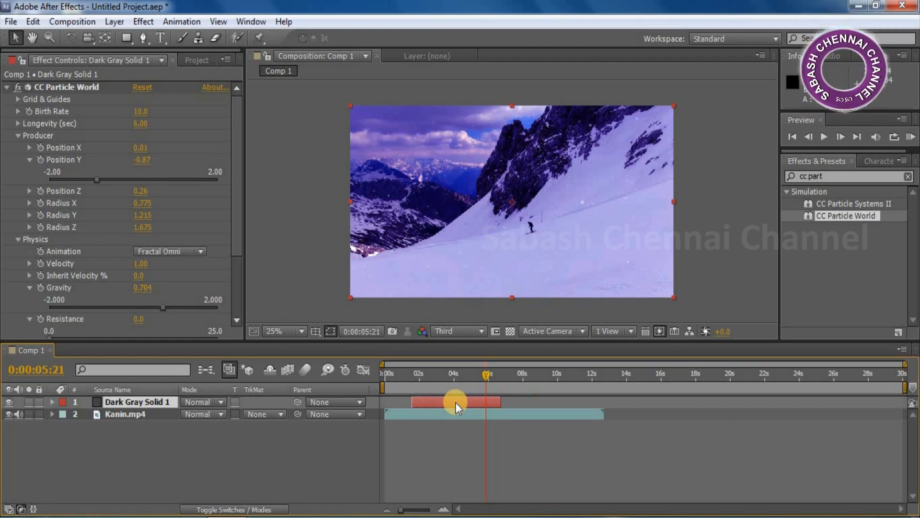
{"action": "key", "text": "ctrl+d"}
{"action": "left_click_drag", "start_coordinate": [456, 402], "coordinate": [565, 405]}
{"action": "left_click_drag", "start_coordinate": [502, 415], "coordinate": [463, 415]}
{"action": "left_click_drag", "start_coordinate": [560, 402], "coordinate": [523, 401]}
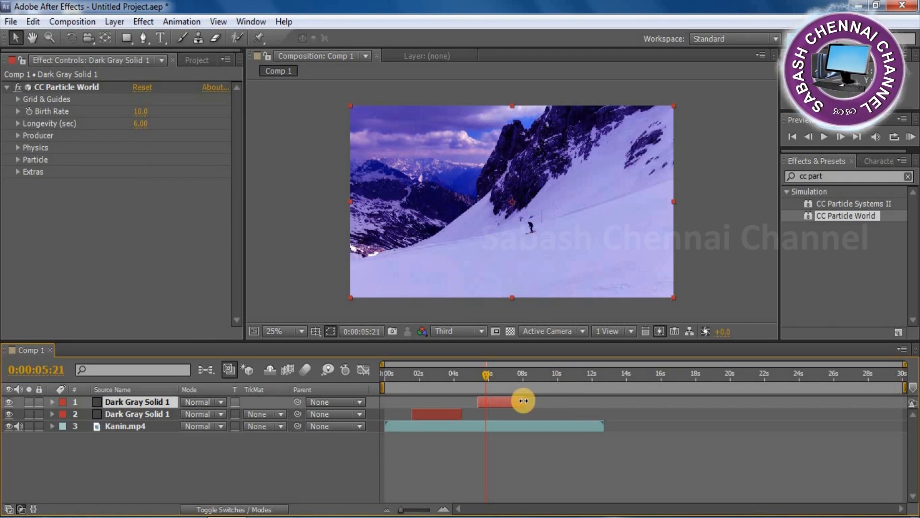
Place another duplicate of the short snow solid at about 9.5 to 12 seconds and play the composition from the start
{"action": "key", "text": "ctrl+d"}
{"action": "left_click_drag", "start_coordinate": [563, 406], "coordinate": [573, 406]}
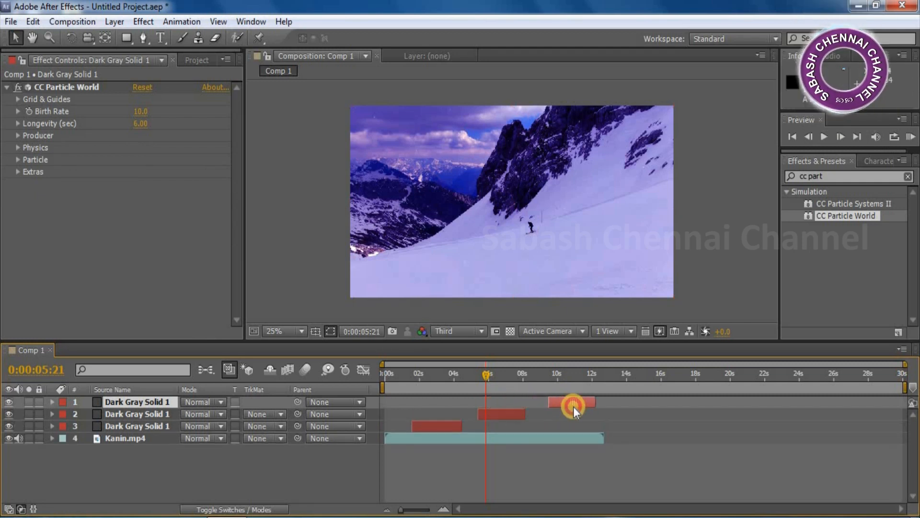
{"action": "left_click_drag", "start_coordinate": [424, 376], "coordinate": [311, 390]}
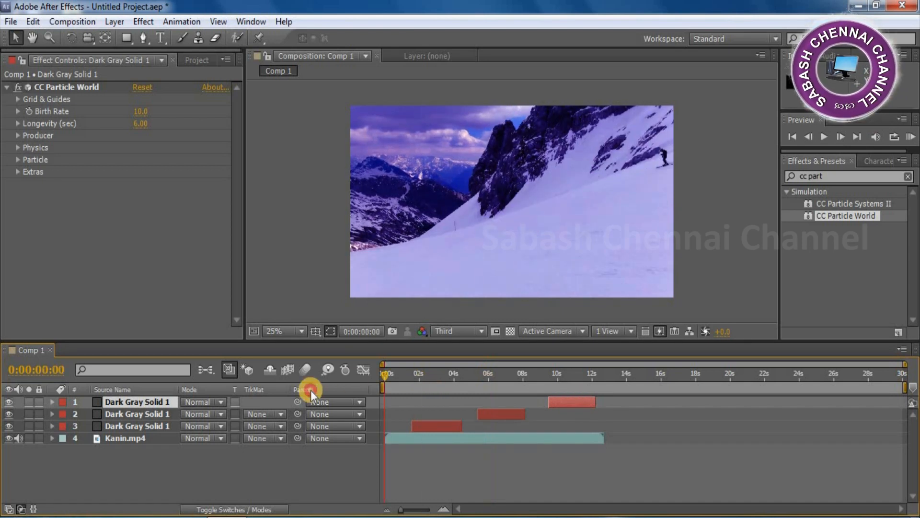
{"action": "key", "text": "space"}
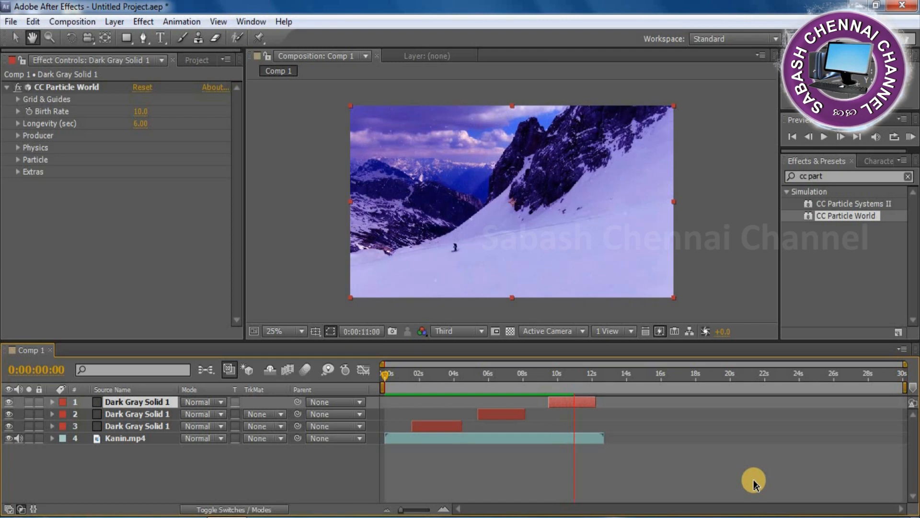
Duplicate the Kanin.mp4 layer and place the copy directly after the end of the first clip
{"action": "left_click", "coordinate": [545, 439]}
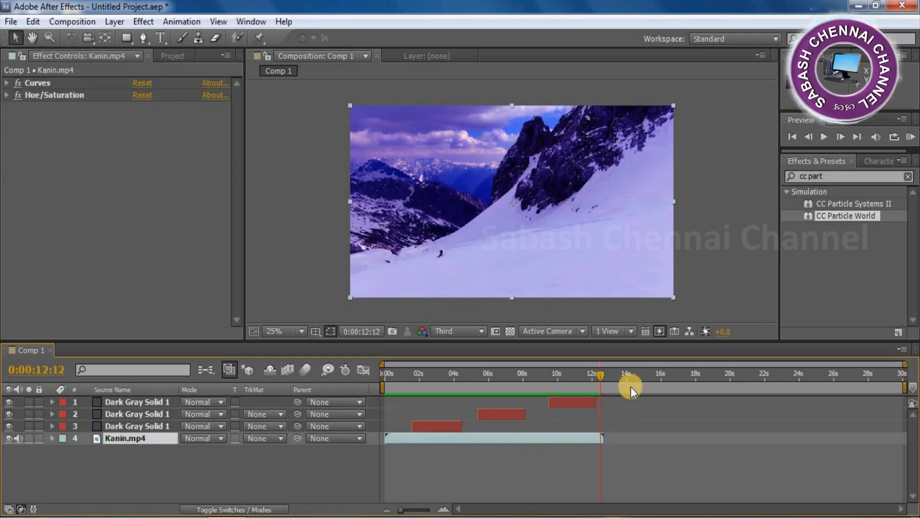
{"action": "left_click_drag", "start_coordinate": [601, 376], "coordinate": [605, 377]}
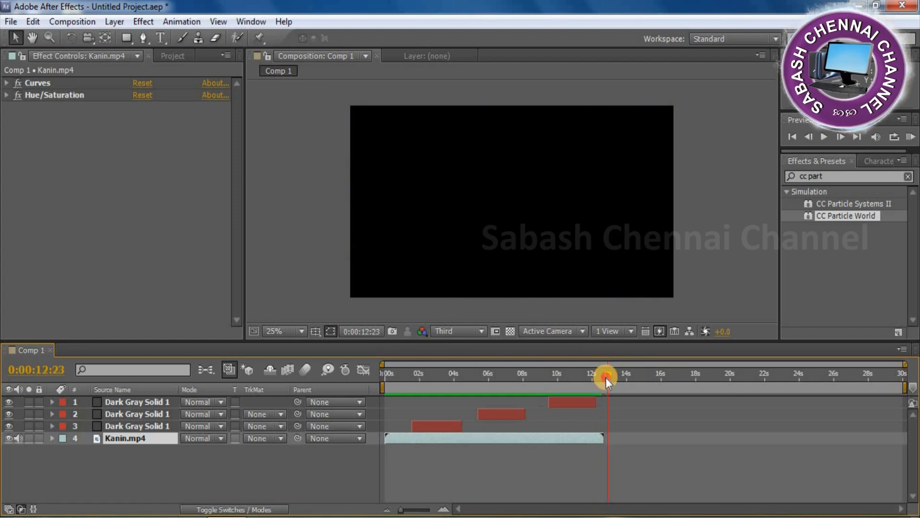
{"action": "key", "text": "ctrl+d"}
{"action": "left_click_drag", "start_coordinate": [579, 455], "coordinate": [800, 423]}
{"action": "left_click_drag", "start_coordinate": [663, 445], "coordinate": [488, 393]}
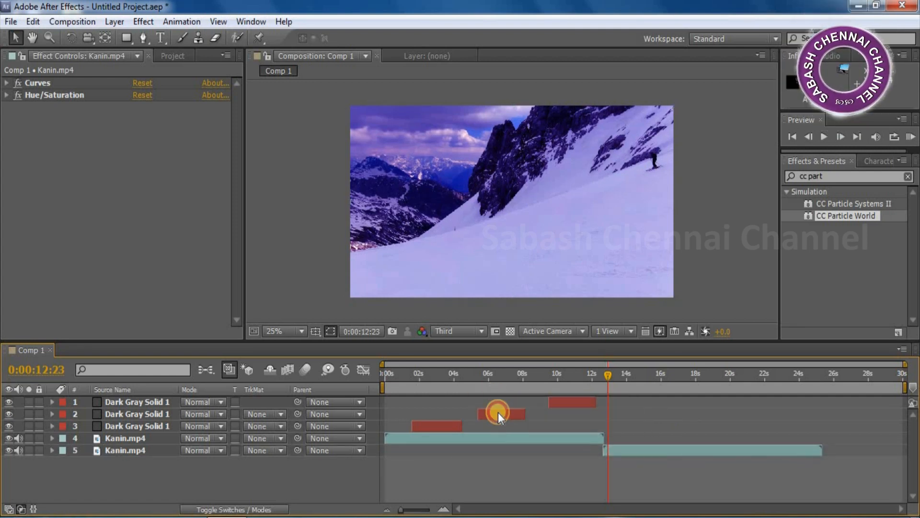
Duplicate the last short snow solid, place the copy at about 14 seconds, and play the composition from the start
{"action": "left_click", "coordinate": [583, 401]}
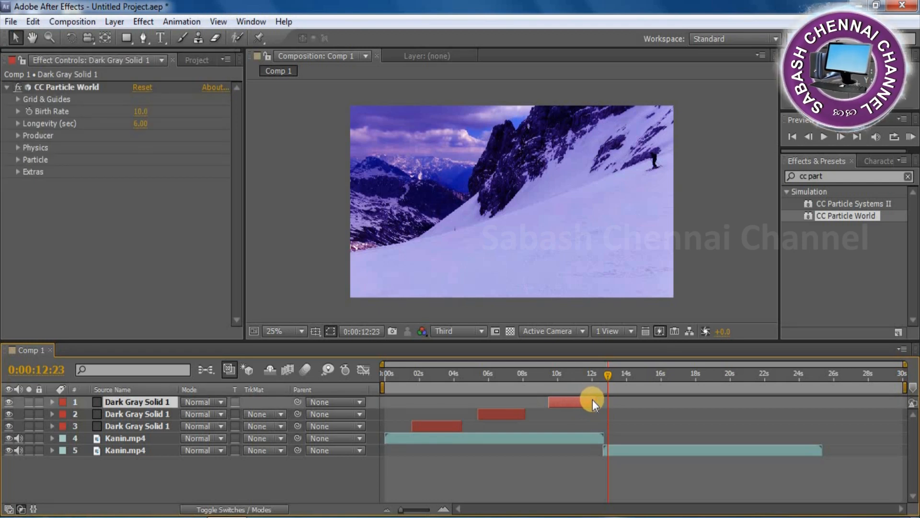
{"action": "key", "text": "ctrl+d"}
{"action": "left_click_drag", "start_coordinate": [580, 415], "coordinate": [645, 407]}
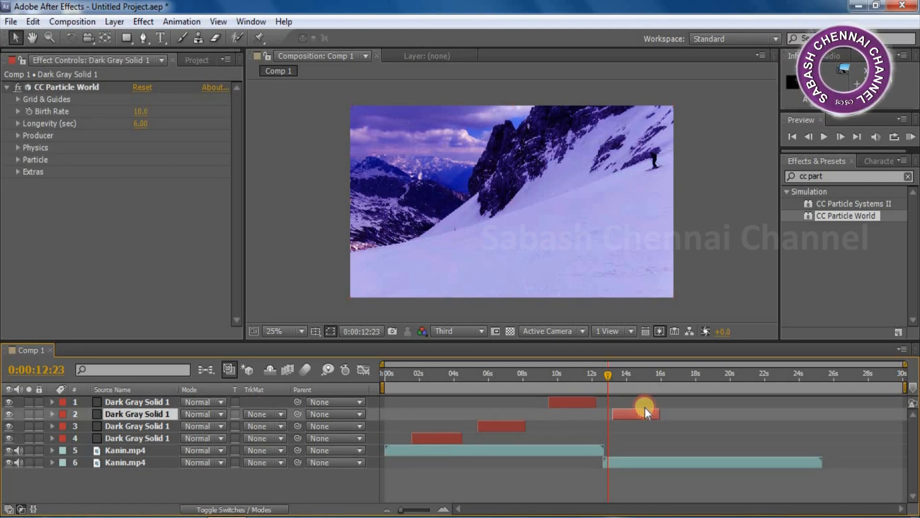
{"action": "key", "text": "Home"}
{"action": "key", "text": "space"}
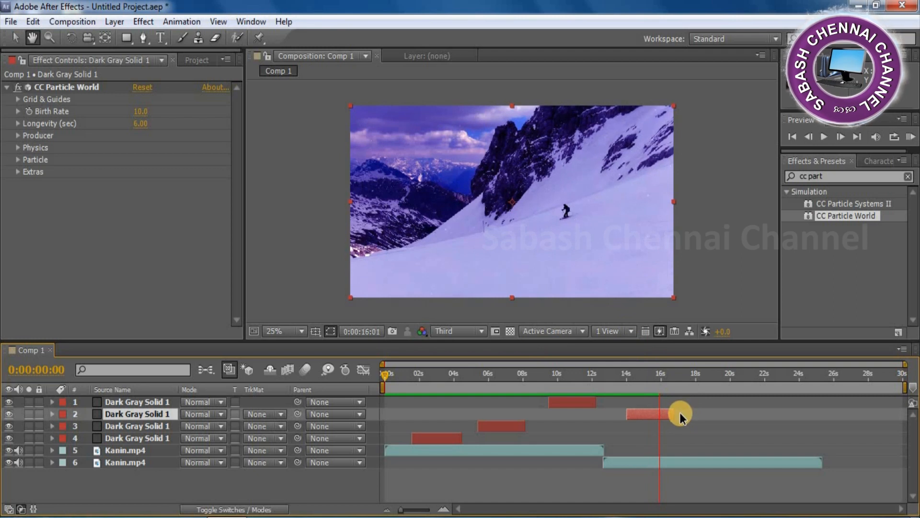
Extend the snow solid over the second Kanin.mp4 clip to about 25 seconds and briefly play the composition from the start
{"action": "left_click_drag", "start_coordinate": [673, 413], "coordinate": [819, 421]}
{"action": "left_click_drag", "start_coordinate": [448, 380], "coordinate": [351, 393]}
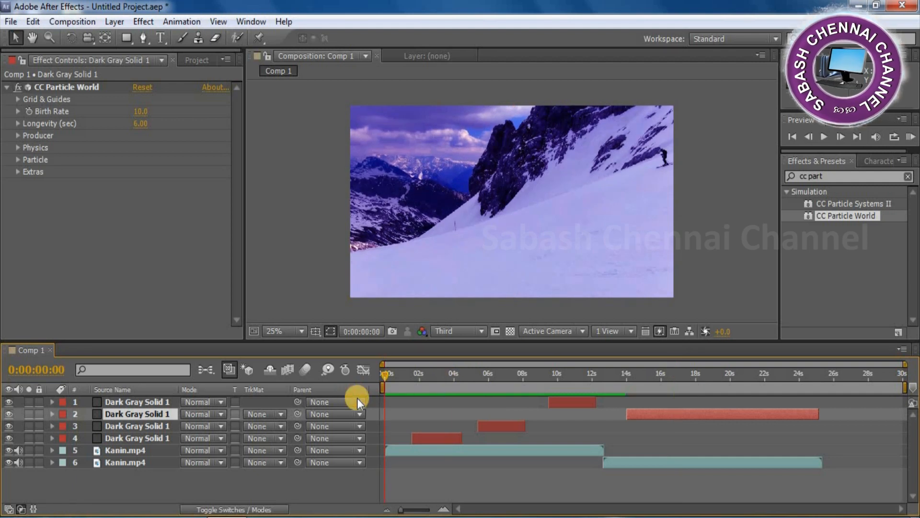
{"action": "key", "text": "space"}
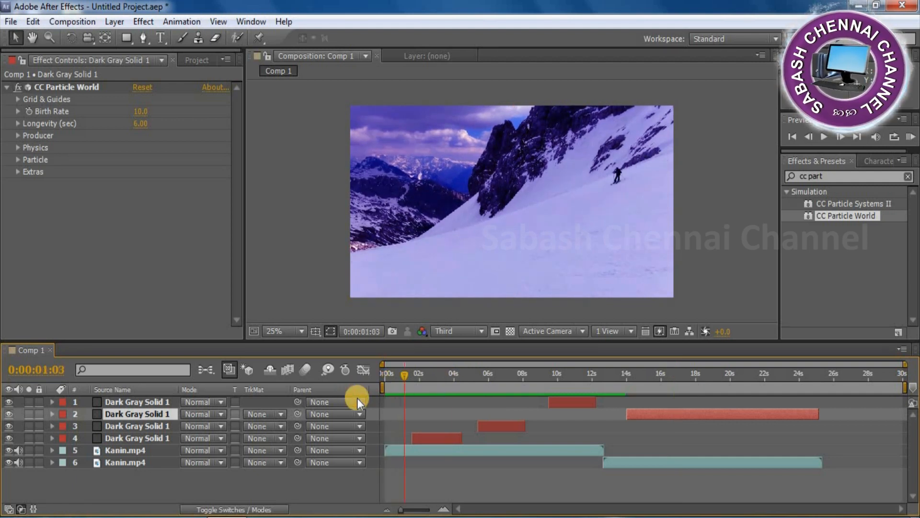
Examine the applied effects and the transform properties, including opacity, of the second Kanin.mp4 clip
{"action": "left_click", "coordinate": [50, 461]}
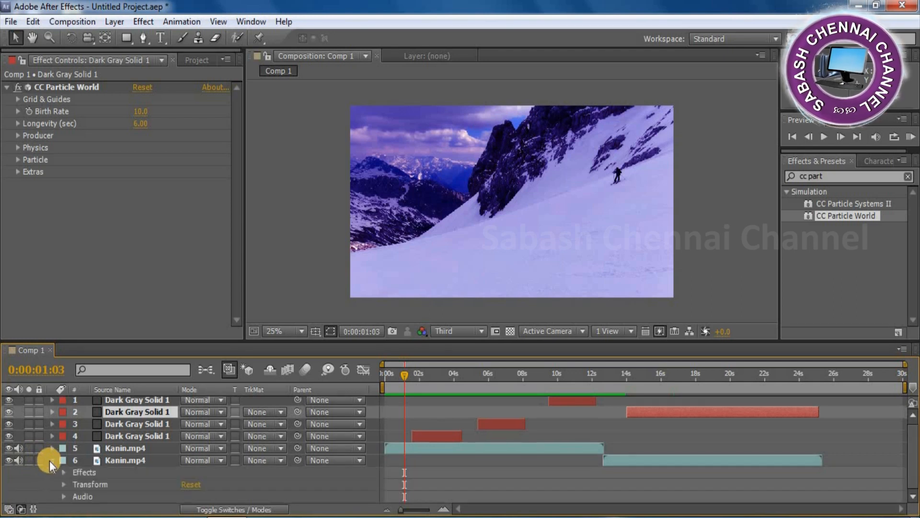
{"action": "left_click_drag", "start_coordinate": [914, 452], "coordinate": [908, 480]}
{"action": "left_click", "coordinate": [63, 472]}
{"action": "scroll", "coordinate": [304, 464], "scroll_direction": "down", "scroll_amount": 2}
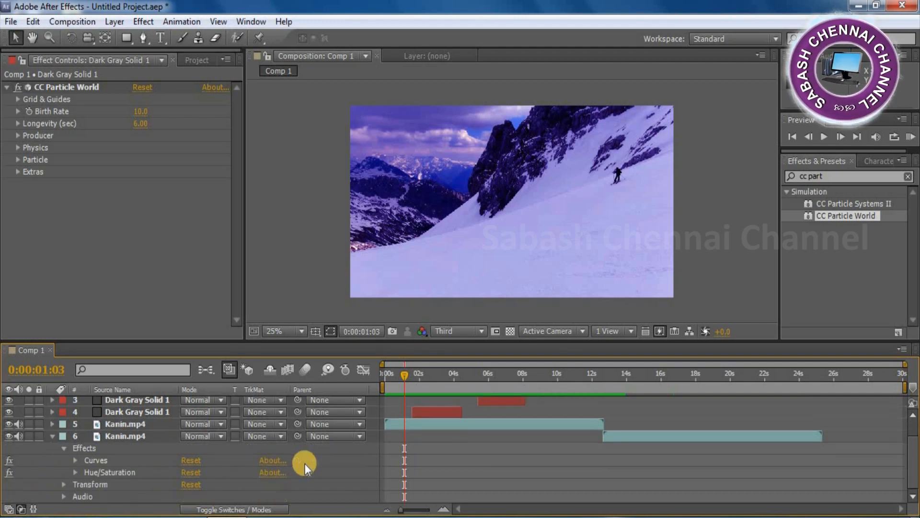
{"action": "left_click", "coordinate": [71, 451]}
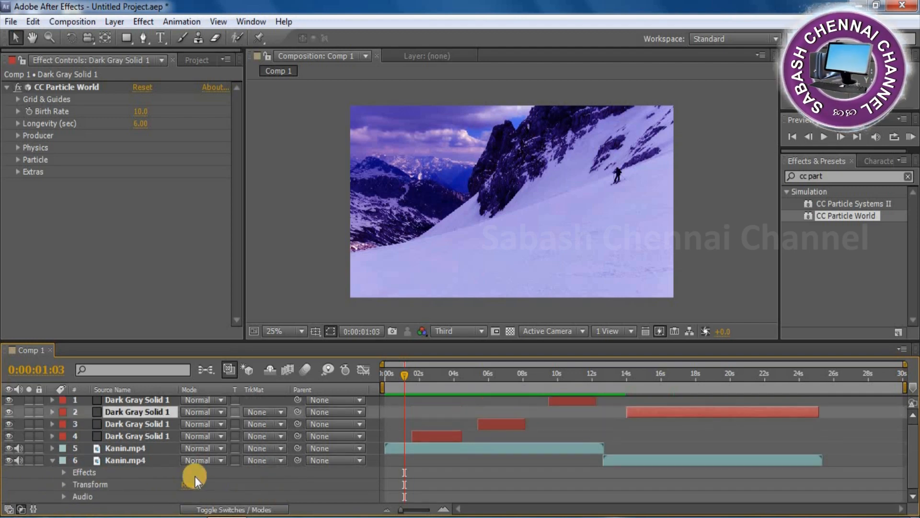
{"action": "left_click", "coordinate": [64, 485]}
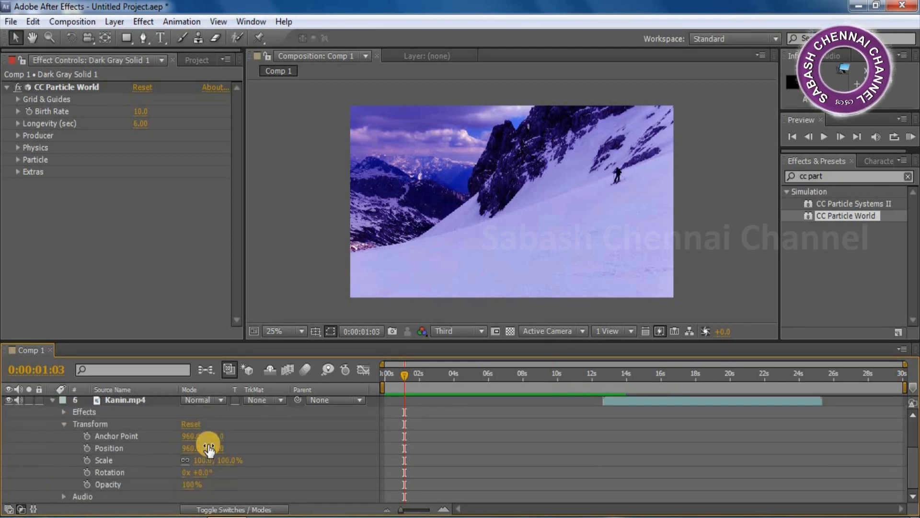
{"action": "left_click", "coordinate": [179, 484]}
{"action": "left_click_drag", "start_coordinate": [179, 484], "coordinate": [163, 486]}
{"action": "left_click_drag", "start_coordinate": [404, 376], "coordinate": [335, 410]}
{"action": "left_click", "coordinate": [188, 484]}
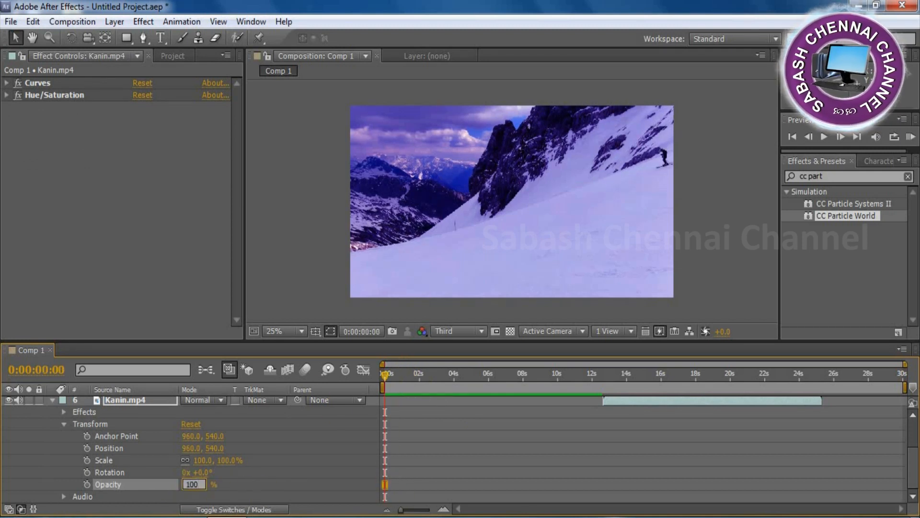
{"action": "left_click", "coordinate": [54, 399]}
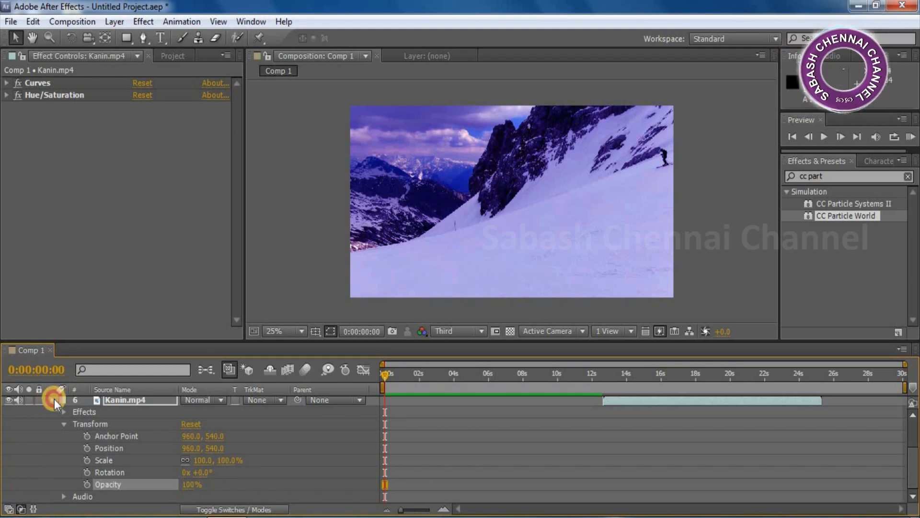
Preview the snow alone from 0:00:09:16 and 0:00:01:21 with both Kanin.mp4 layers hidden, and show the footage again
{"action": "left_click_drag", "start_coordinate": [387, 377], "coordinate": [551, 392]}
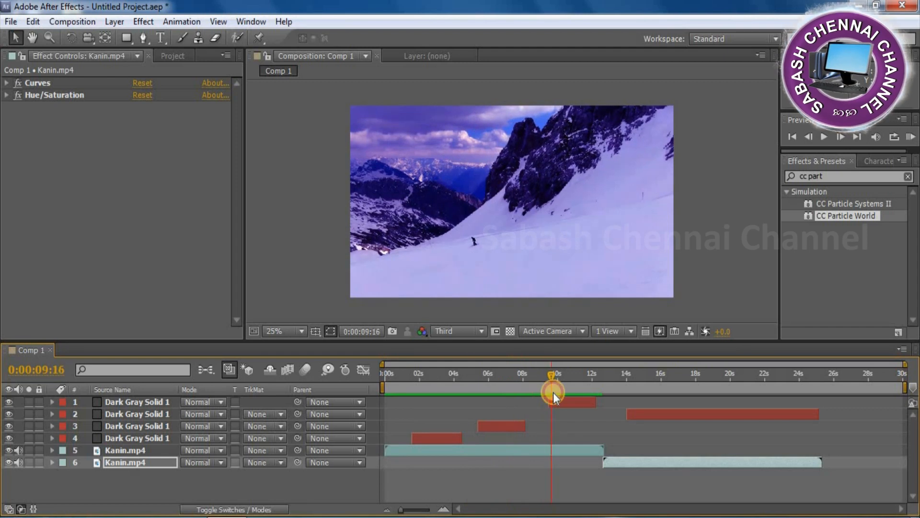
{"action": "left_click", "coordinate": [9, 451]}
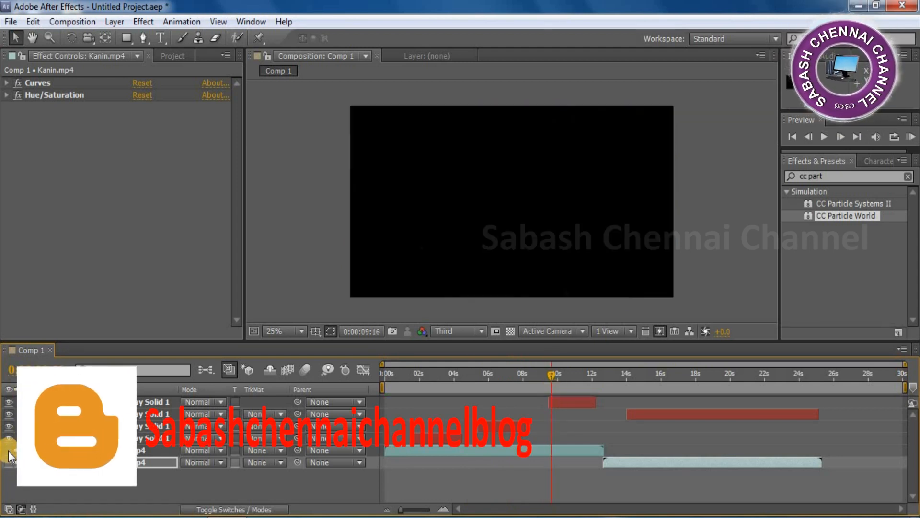
{"action": "key", "text": "space"}
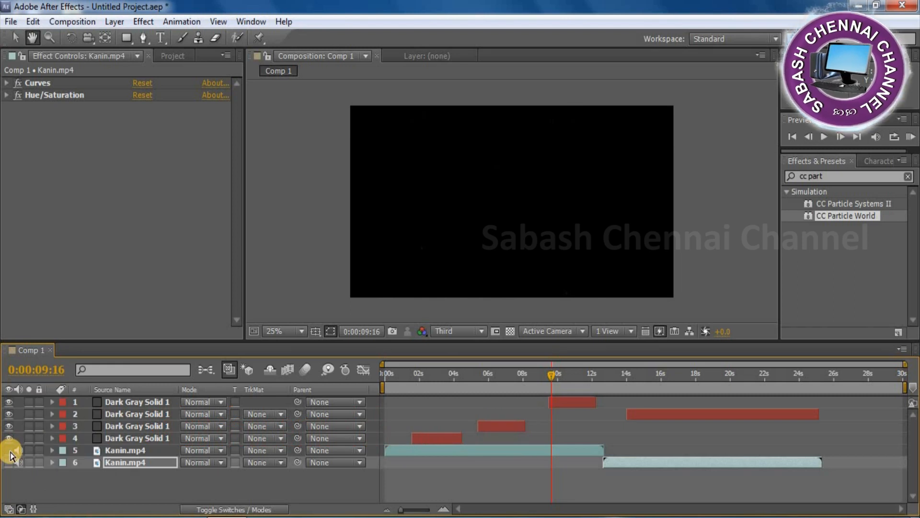
{"action": "key", "text": "space"}
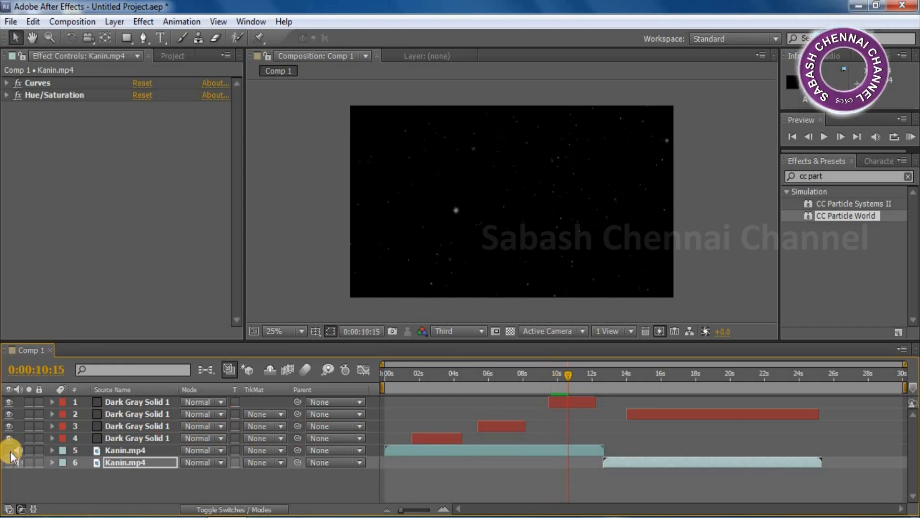
{"action": "left_click", "coordinate": [416, 372]}
{"action": "key", "text": "space"}
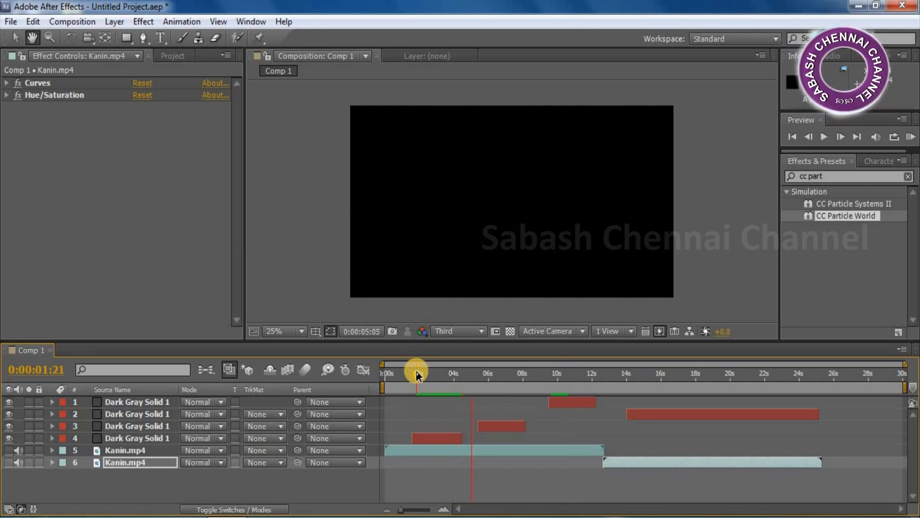
{"action": "key", "text": "space"}
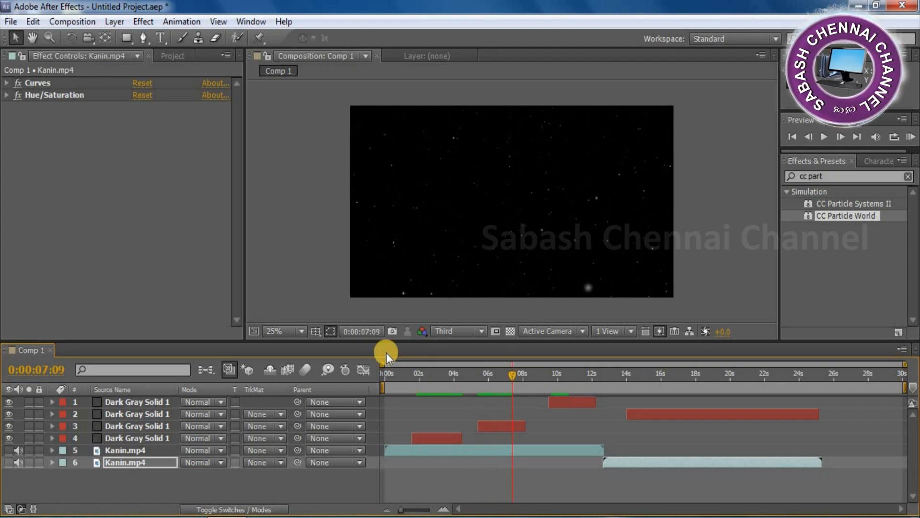
{"action": "left_click", "coordinate": [8, 450]}
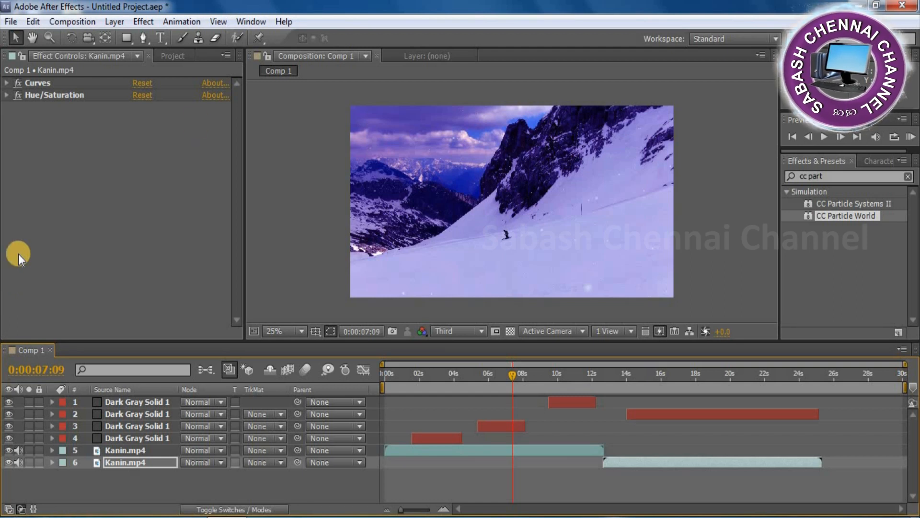
Preview the snow over the footage in a maximized composition view at 50% zoom up to about 23 seconds and restore the workspace layout
{"action": "left_click", "coordinate": [433, 275]}
{"action": "key", "text": "grave"}
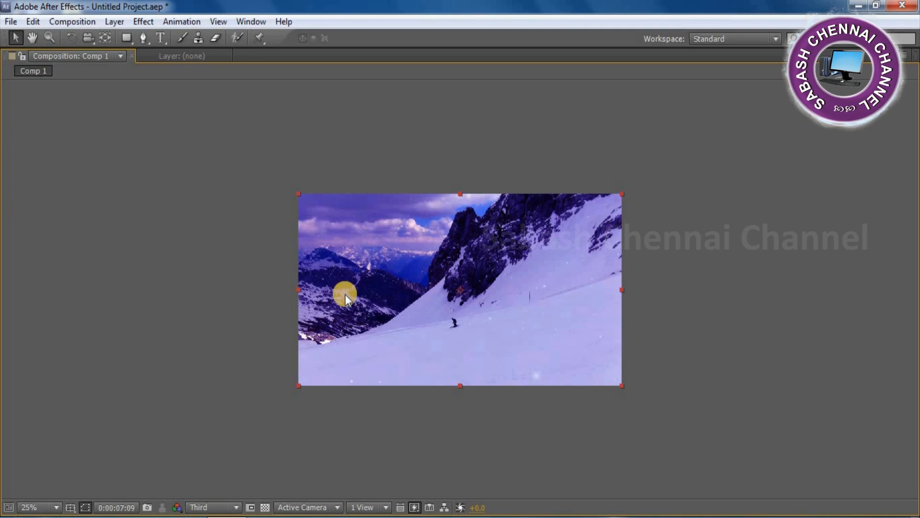
{"action": "key", "text": "space"}
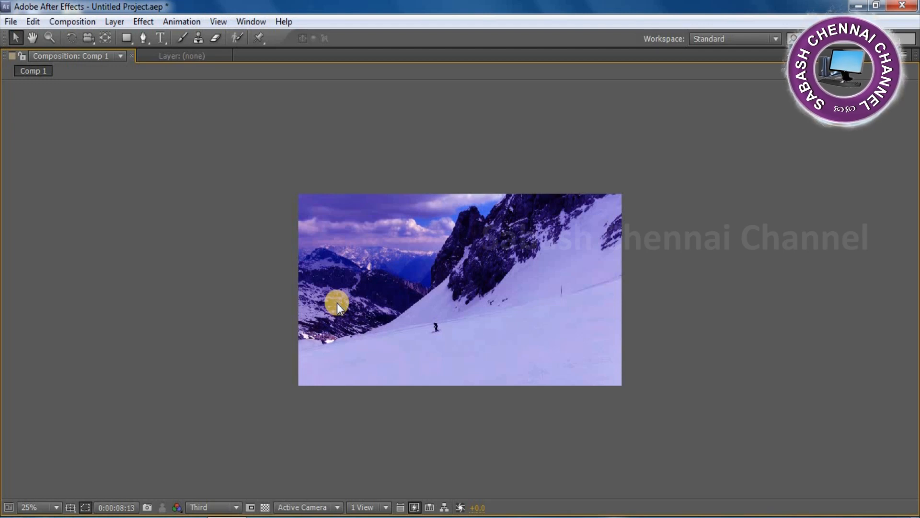
{"action": "key", "text": "period"}
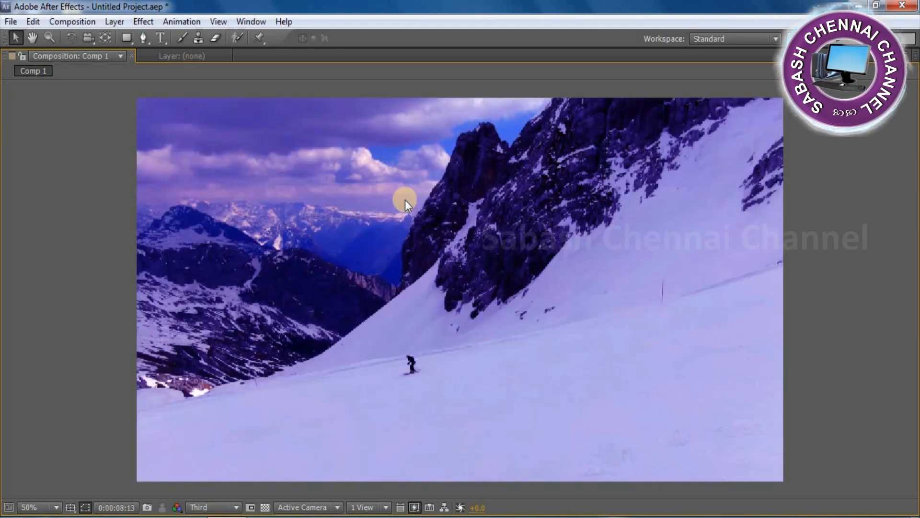
{"action": "key", "text": "space"}
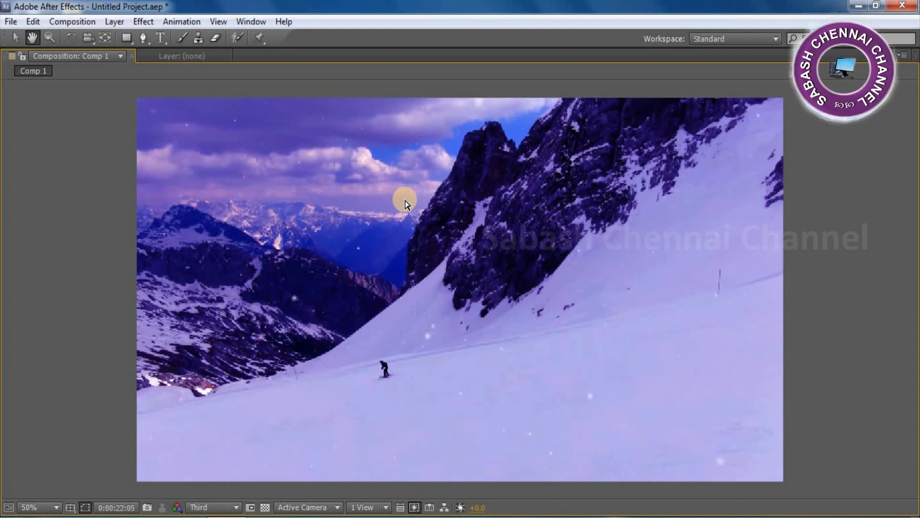
{"action": "key", "text": "v"}
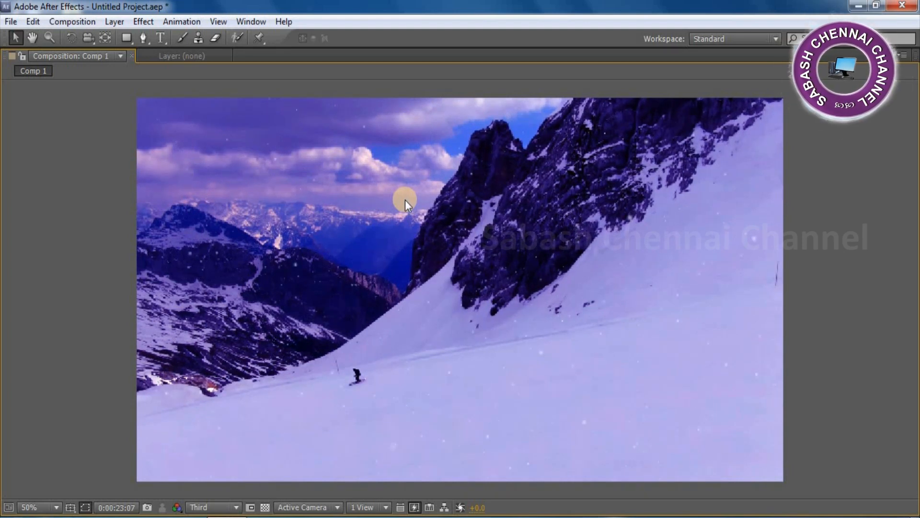
{"action": "key", "text": "grave"}
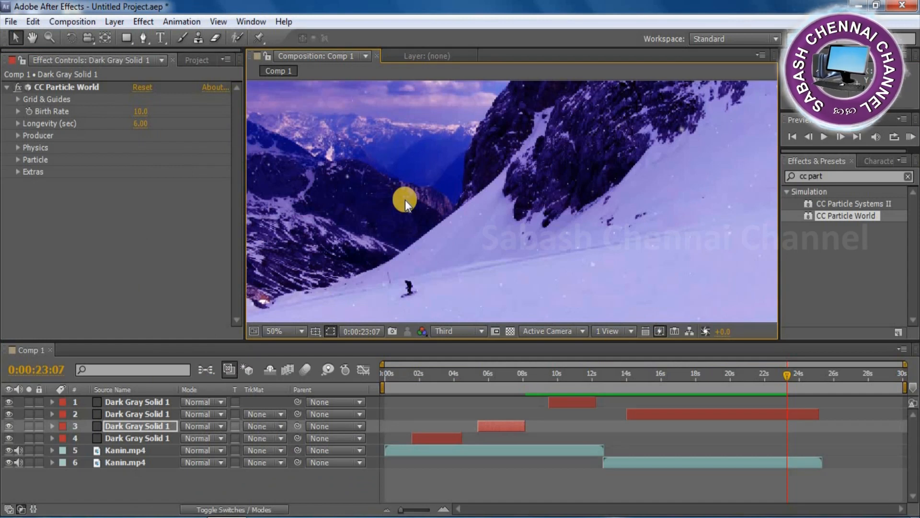